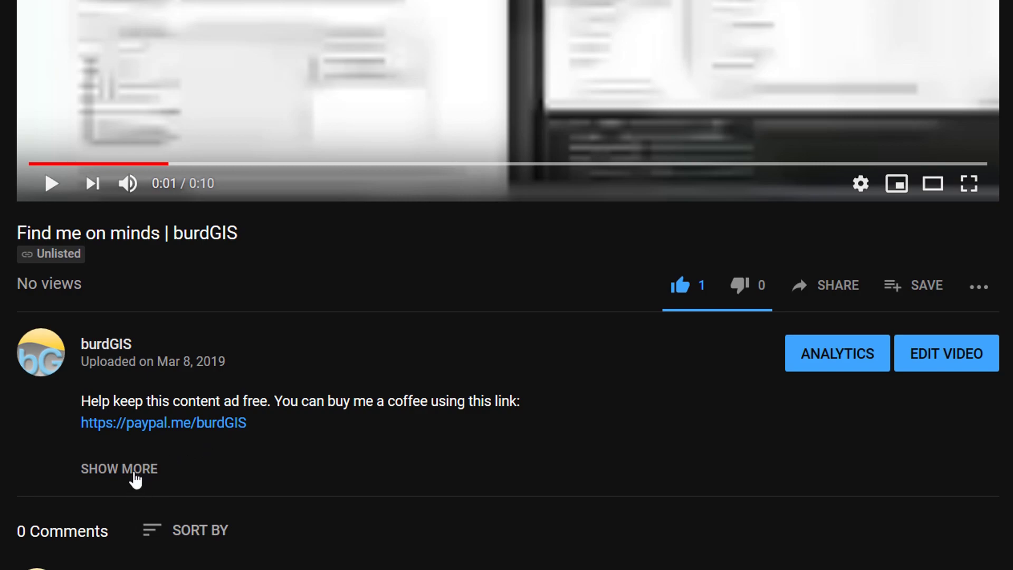
# Expand the YouTube video description with SHOW MORE to reveal its links.
pyautogui.click(136, 478)
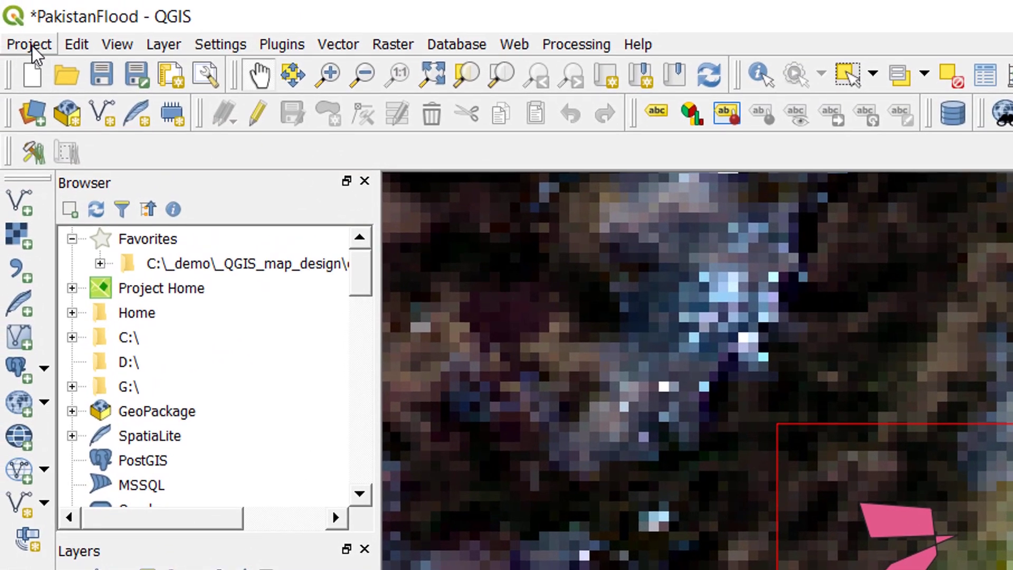
# Create a new print layout titled 'North Arrow'.
pyautogui.click(30, 46)
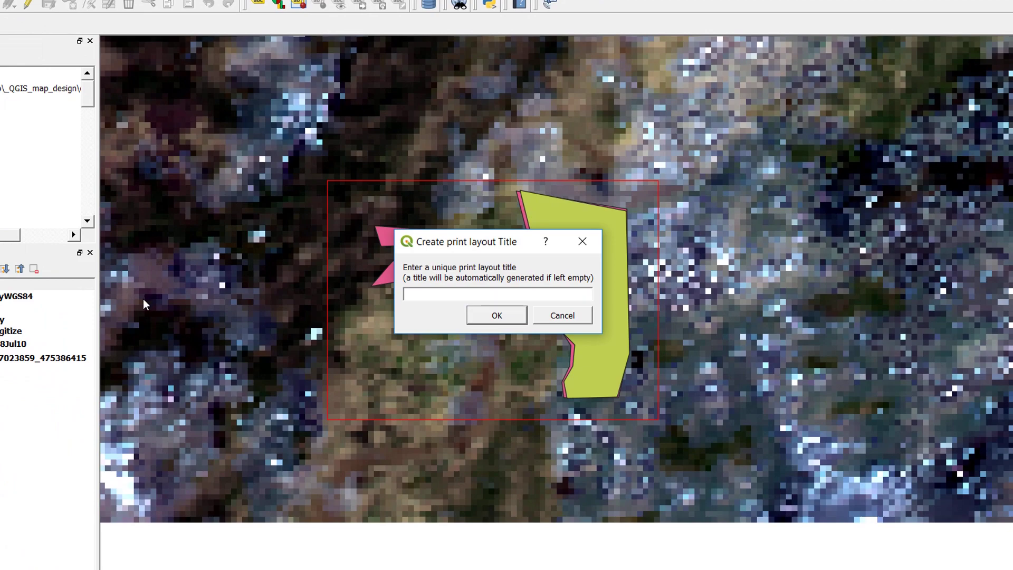
pyautogui.write('North Arrow')
pyautogui.press('Return')
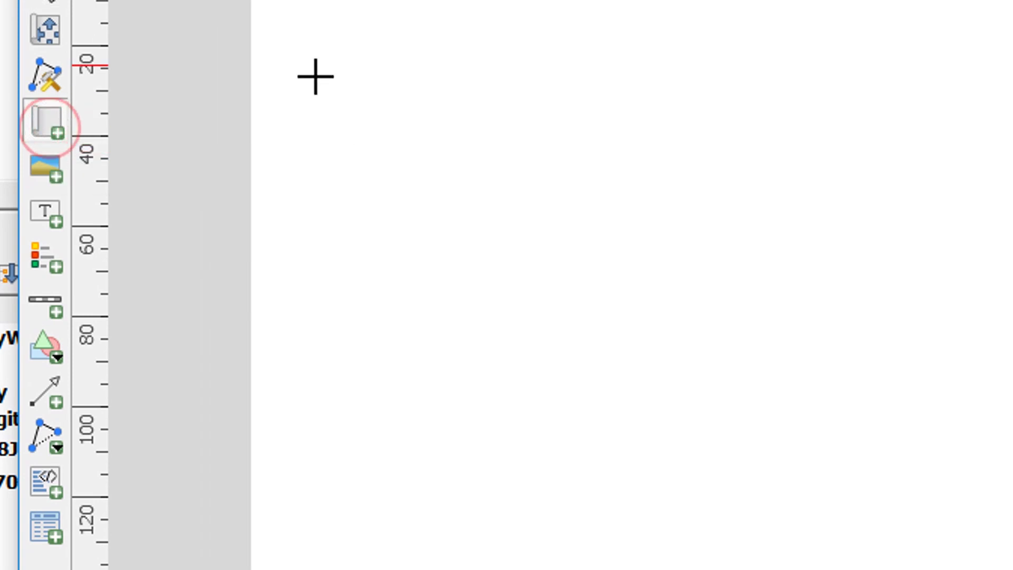
# Draw a map frame across the upper page showing the MODIS imagery and flood polygons.
pyautogui.moveTo(342, 47); pyautogui.dragTo(821, 464)
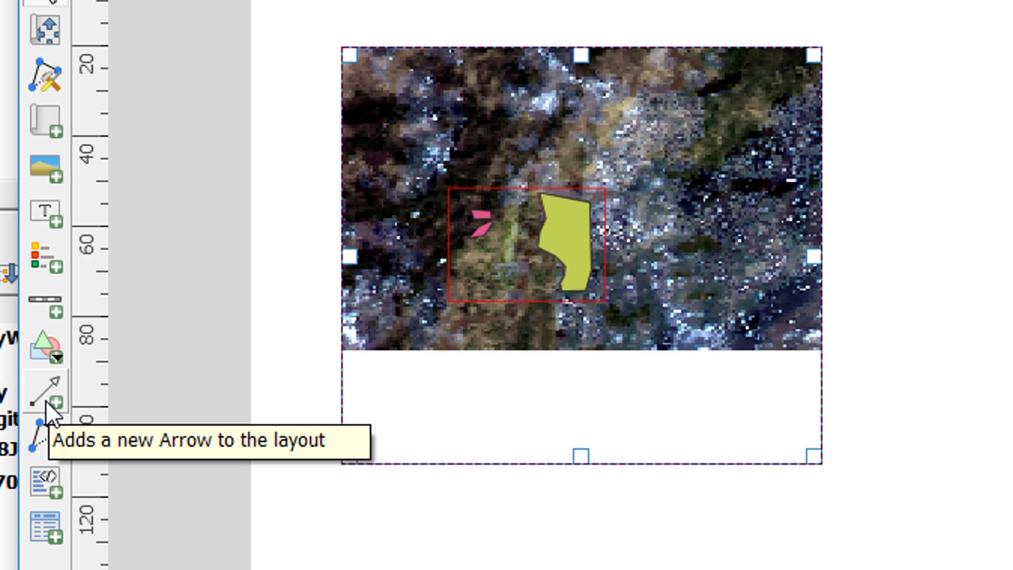
# Draw a vertical, upward-pointing arrow below and right of the map as a north arrow.
pyautogui.click(51, 389)
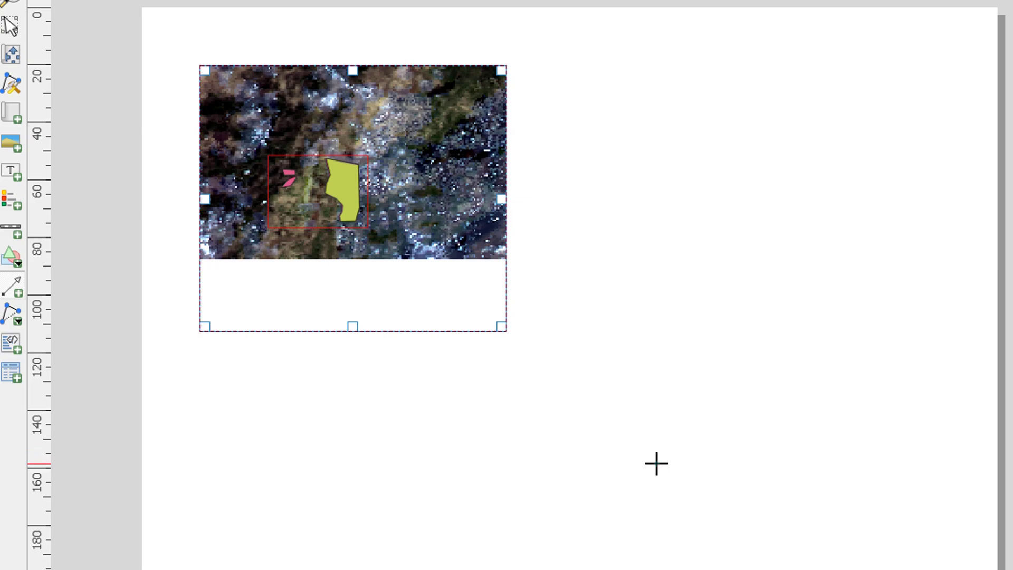
pyautogui.click(656, 463)
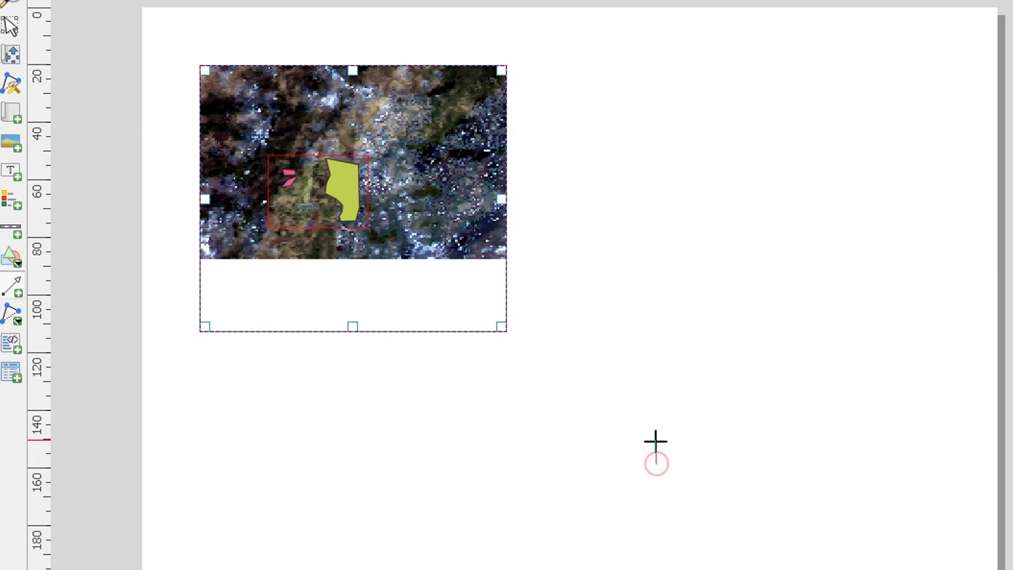
pyautogui.click(662, 371)
pyautogui.rightClick(699, 365)
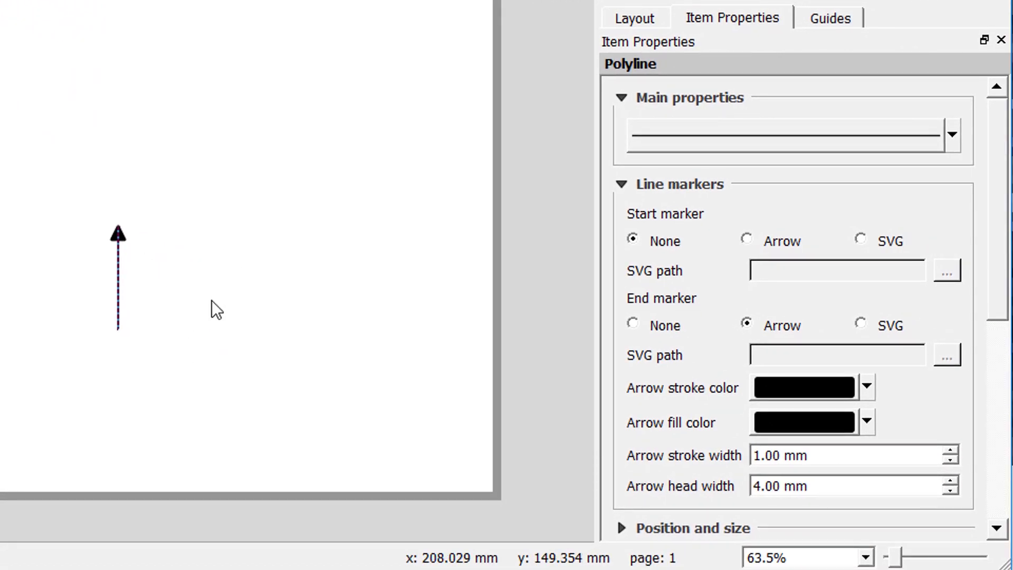
# Select the arrow and widen its arrowhead to 11 mm.
pyautogui.click(197, 290)
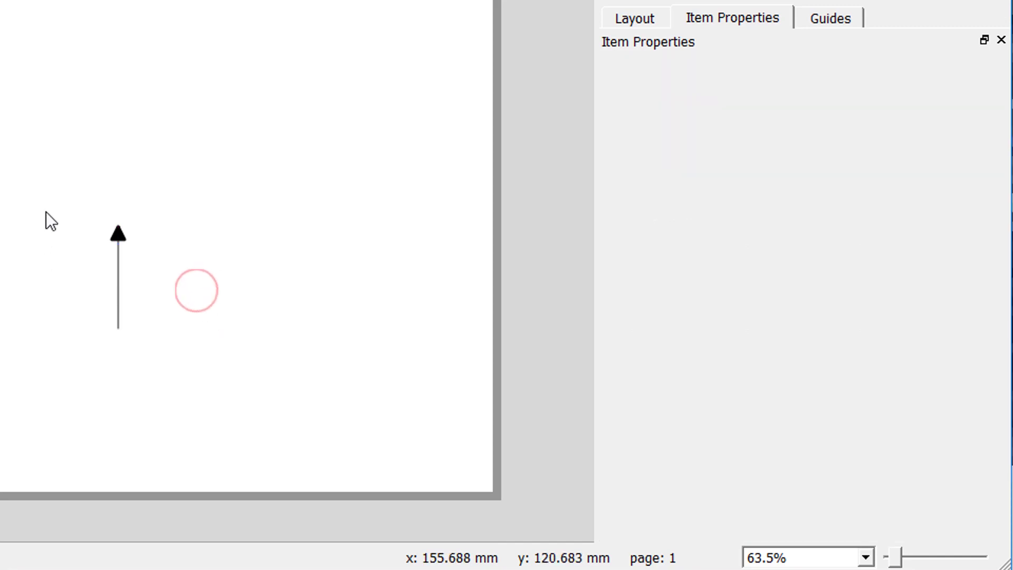
pyautogui.moveTo(58, 200); pyautogui.dragTo(239, 375)
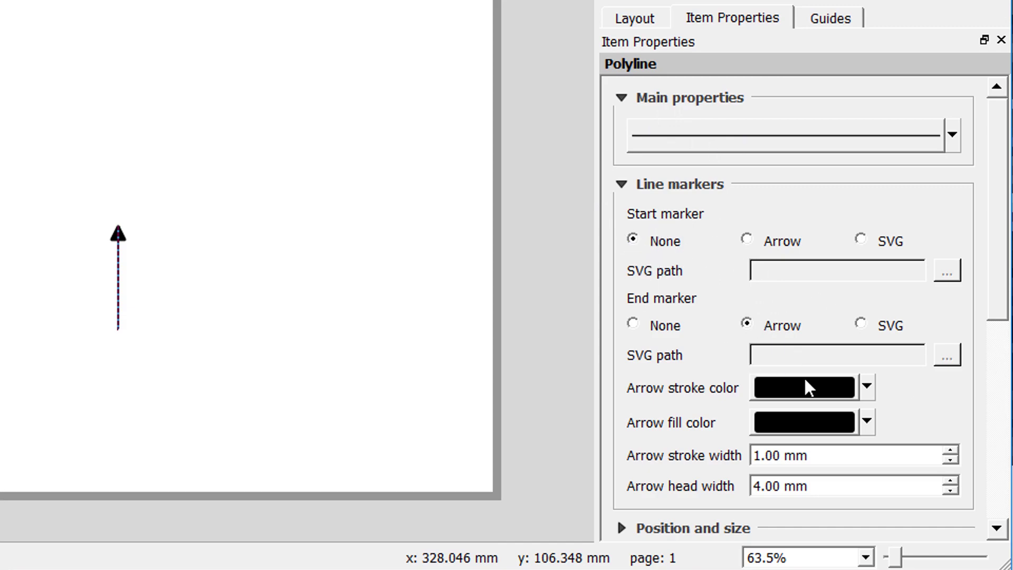
pyautogui.moveTo(996, 283); pyautogui.dragTo(996, 343)
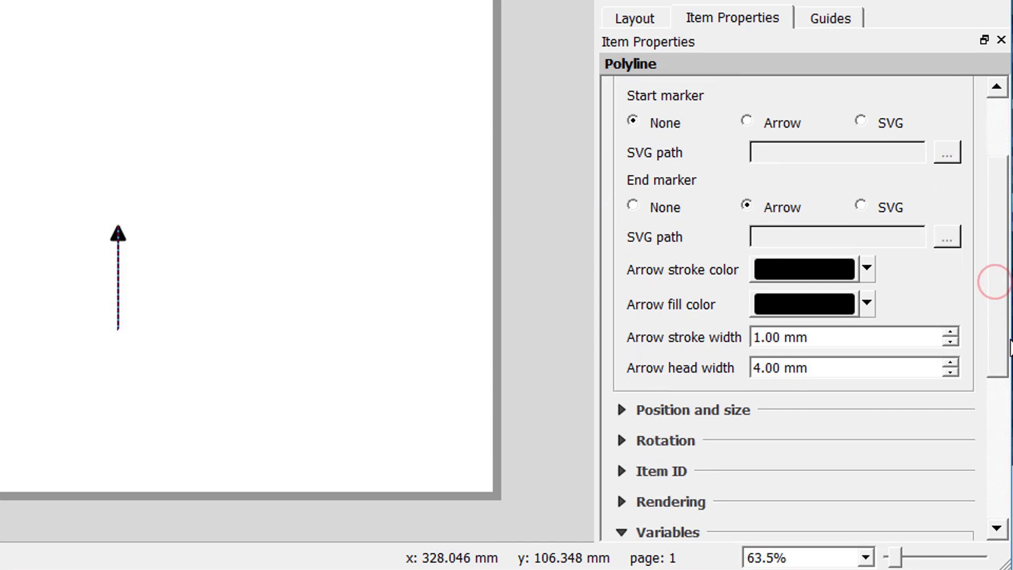
pyautogui.click(950, 364)
pyautogui.click(951, 363)
pyautogui.click(950, 364)
pyautogui.click(951, 363)
pyautogui.click(951, 364)
pyautogui.click(950, 363)
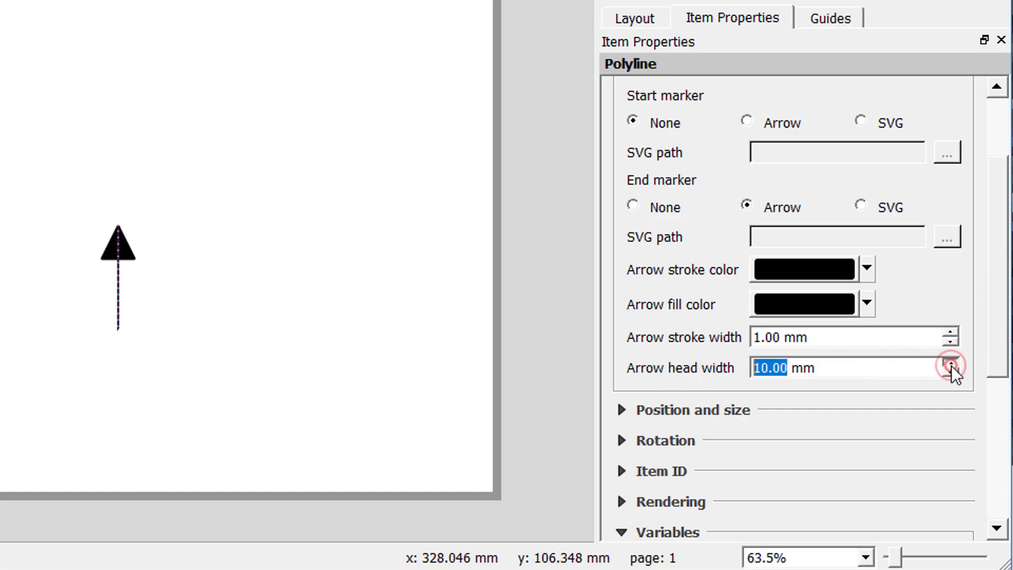
pyautogui.click(950, 363)
# Raise the arrow stroke width to 4 mm, check the result, and reselect the arrow.
pyautogui.click(952, 331)
pyautogui.click(951, 331)
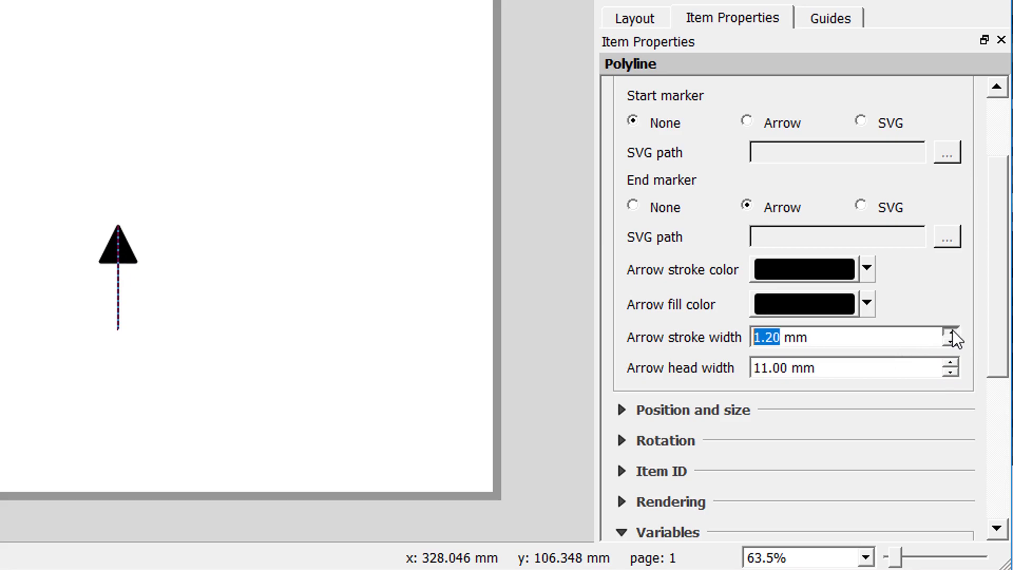
pyautogui.click(953, 330)
pyautogui.click(952, 331)
pyautogui.click(952, 330)
pyautogui.click(952, 330)
pyautogui.click(953, 330)
pyautogui.click(952, 330)
pyautogui.click(952, 330)
pyautogui.click(952, 330)
pyautogui.click(952, 331)
pyautogui.click(952, 331)
pyautogui.click(952, 331)
pyautogui.click(952, 330)
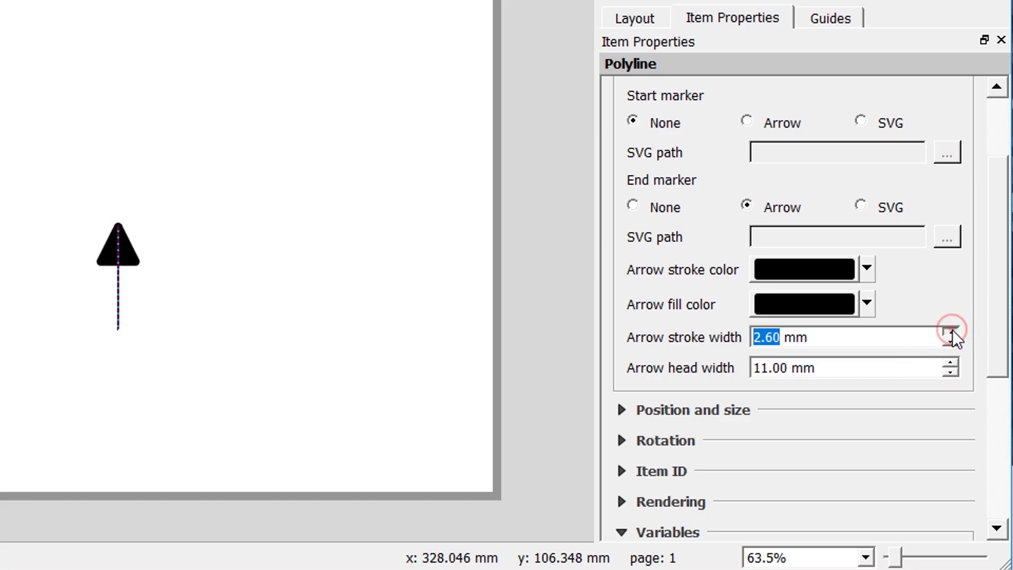
pyautogui.moveTo(952, 331); pyautogui.dragTo(951, 330)
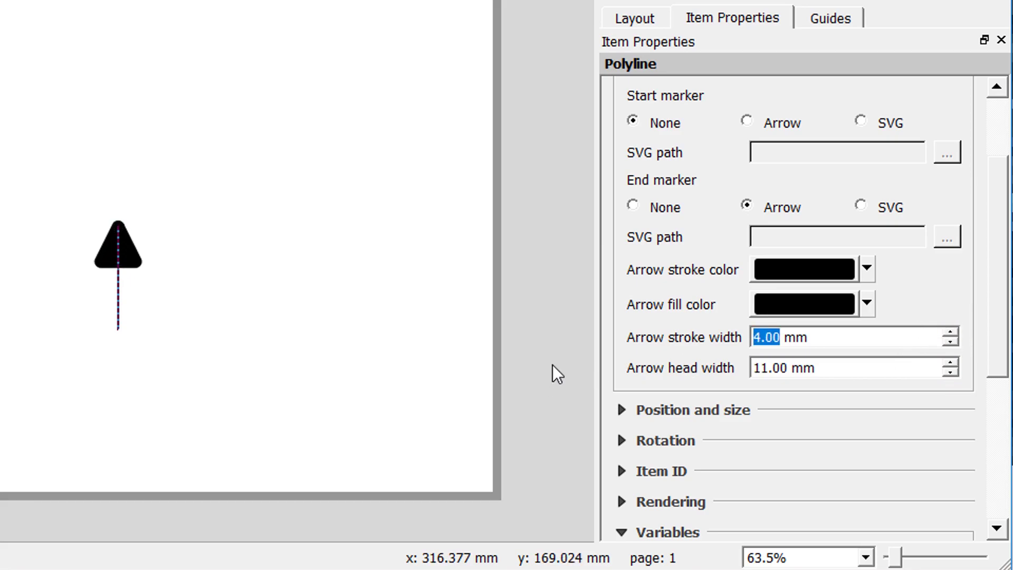
pyautogui.click(452, 283)
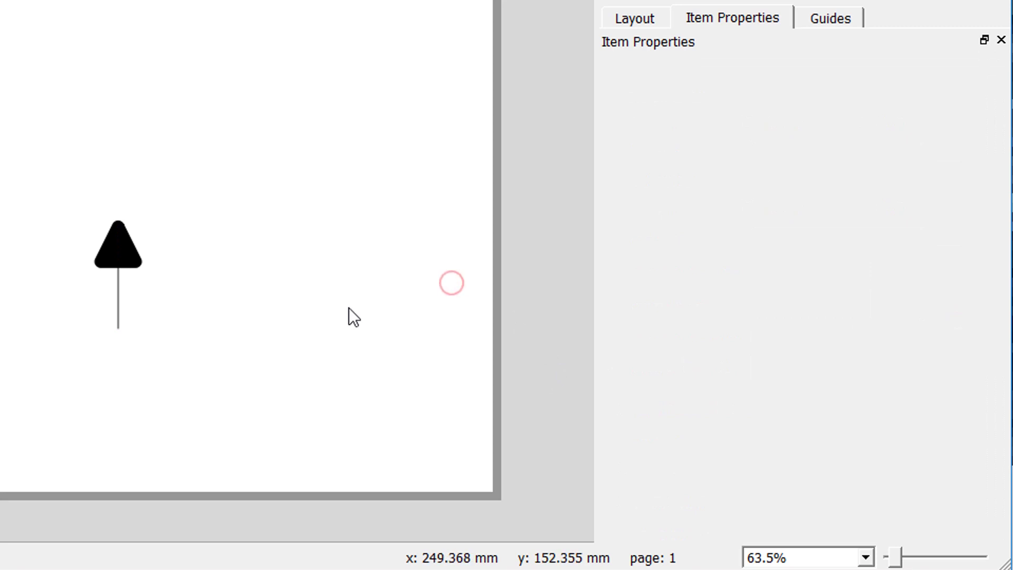
pyautogui.click(113, 285)
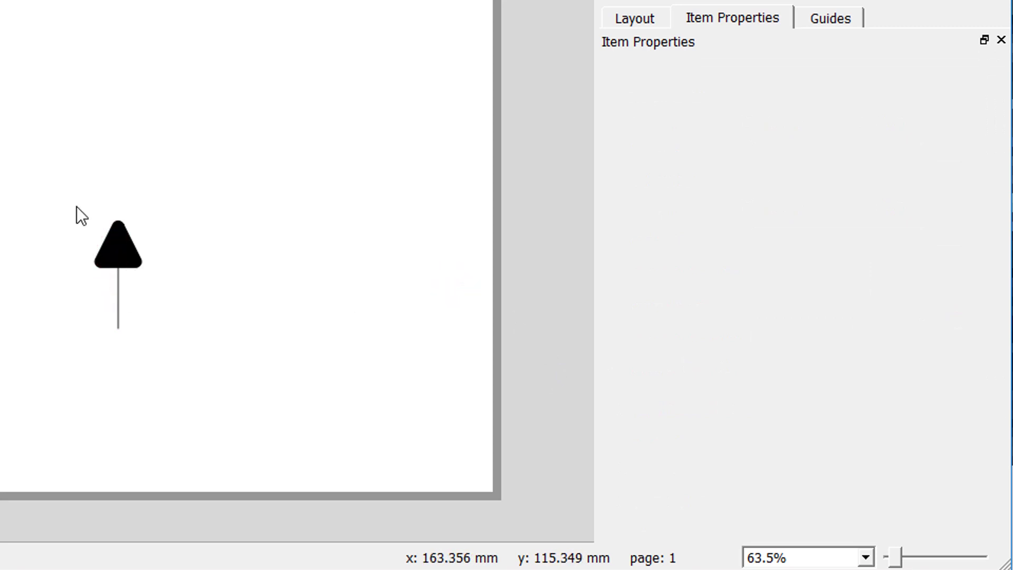
pyautogui.moveTo(47, 169); pyautogui.dragTo(239, 391)
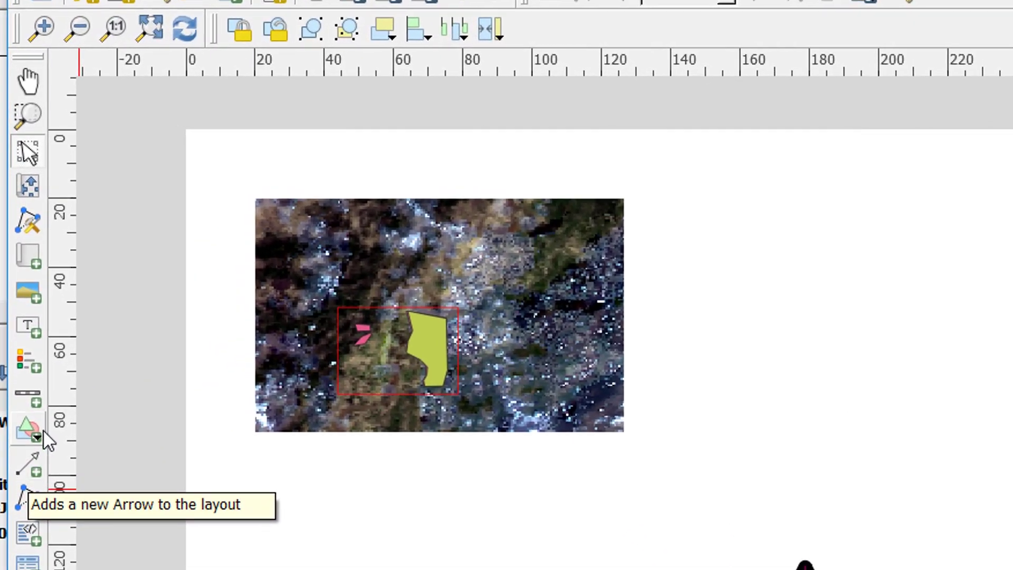
# Draw an empty picture frame just right of the north arrow.
pyautogui.click(29, 301)
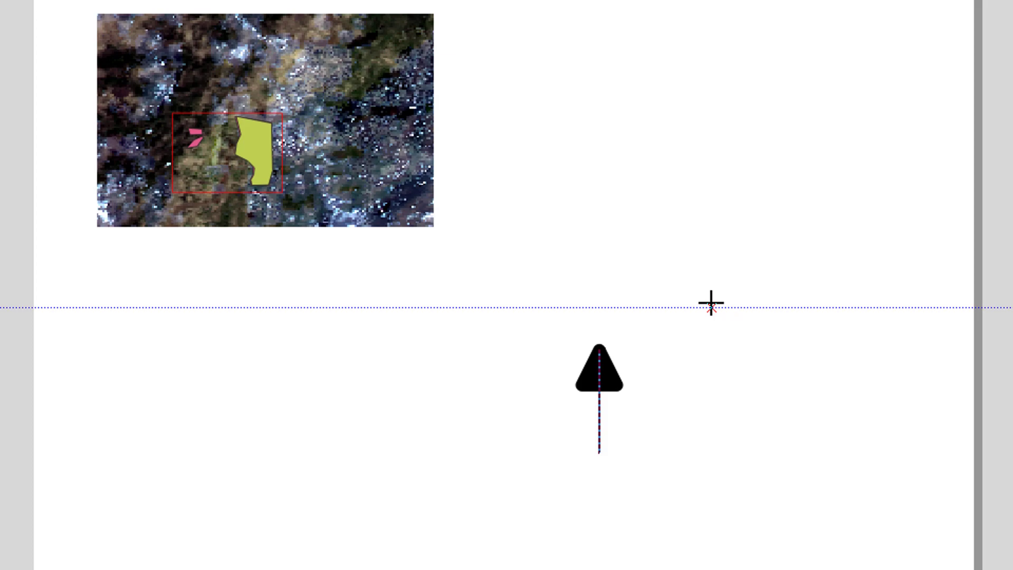
pyautogui.moveTo(859, 457); pyautogui.dragTo(891, 498)
pyautogui.moveTo(737, 347); pyautogui.dragTo(812, 449)
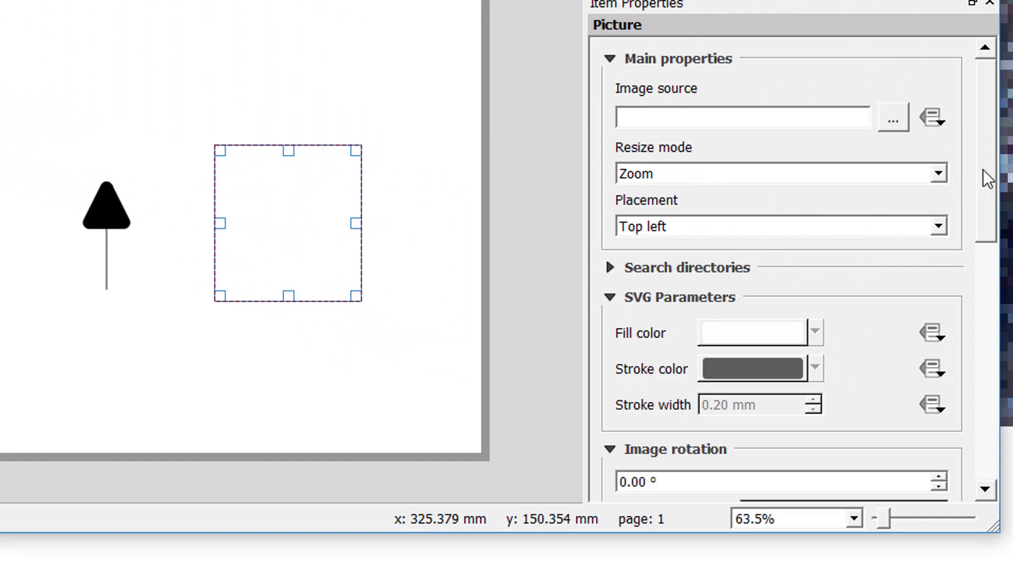
pyautogui.moveTo(983, 170); pyautogui.dragTo(980, 223)
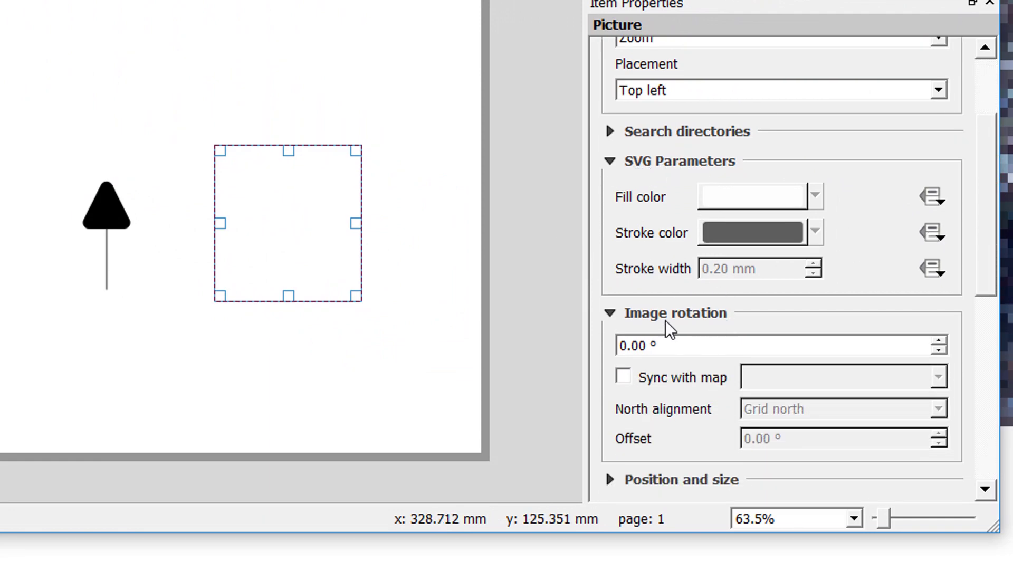
# Load the north-arrow SVG symbol from the library into the picture frame.
pyautogui.click(614, 134)
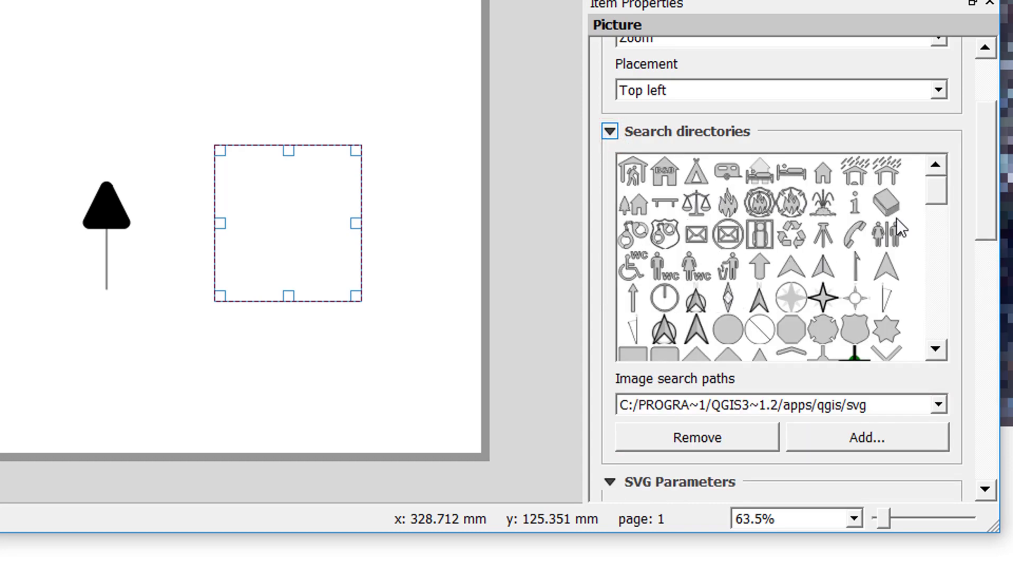
pyautogui.moveTo(939, 193)
pyautogui.mouseDown()
pyautogui.moveTo(910, 280)
pyautogui.moveTo(917, 334)
pyautogui.moveTo(938, 296)
pyautogui.moveTo(939, 199)
pyautogui.mouseUp()
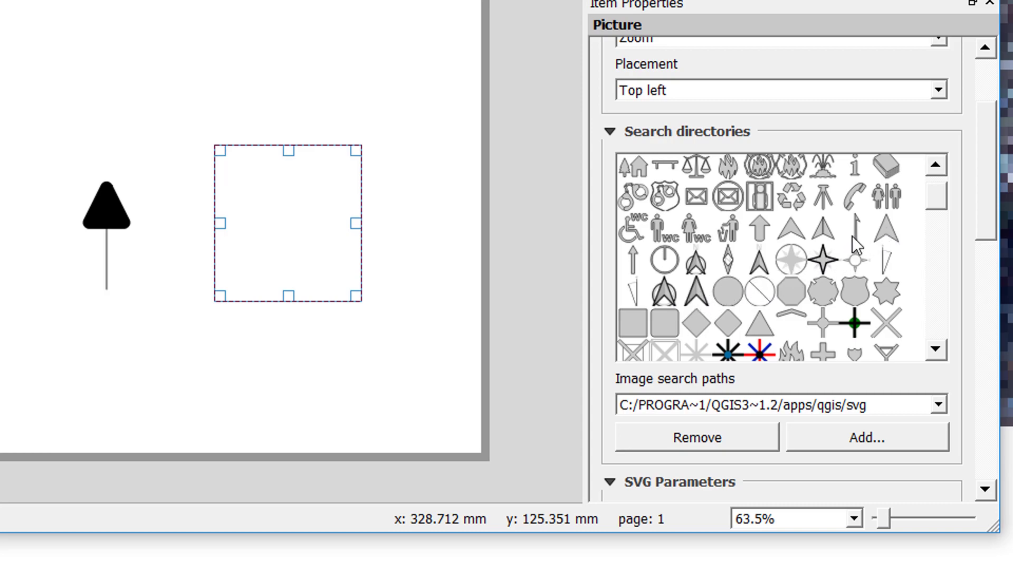
pyautogui.click(695, 290)
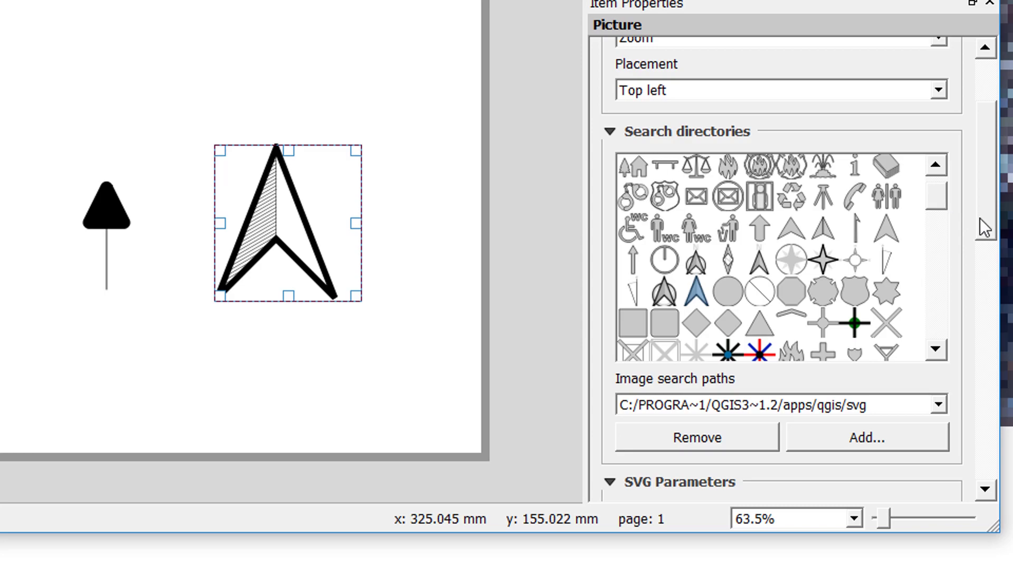
# Change the north-arrow picture's fill colour from white to blue.
pyautogui.scroll(-5, 980, 218)
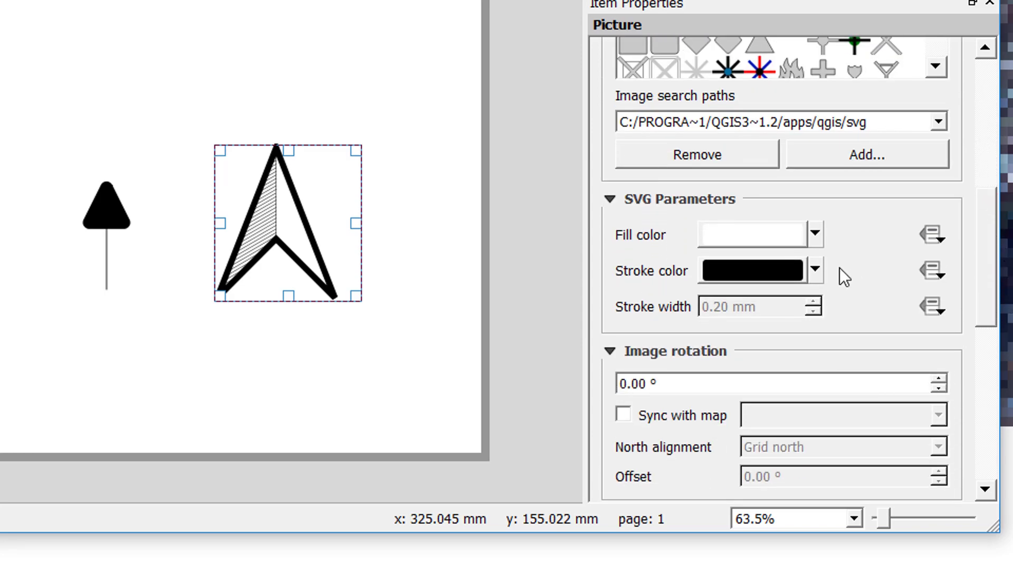
pyautogui.click(817, 234)
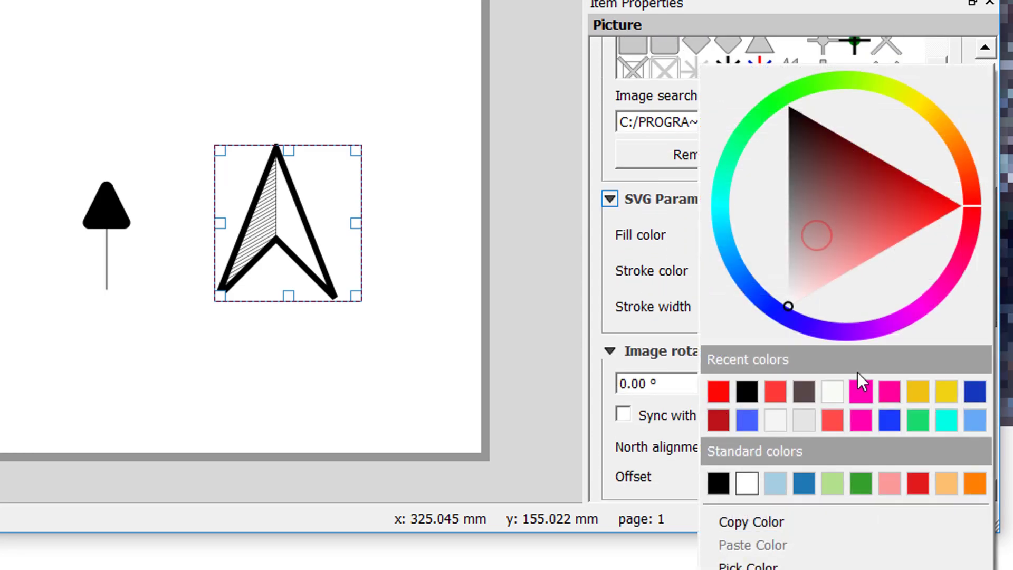
pyautogui.click(976, 392)
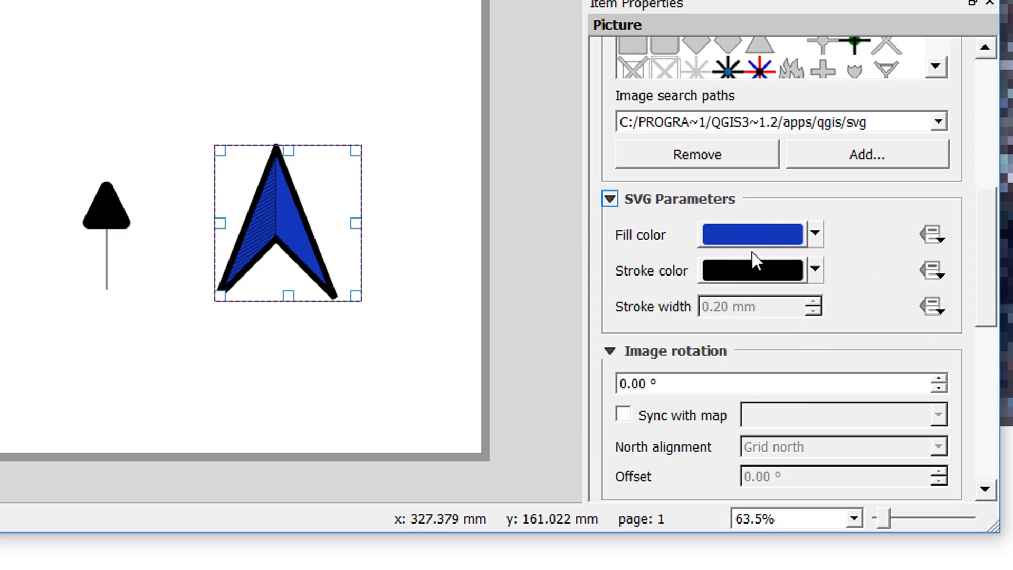
pyautogui.moveTo(977, 271); pyautogui.dragTo(965, 195)
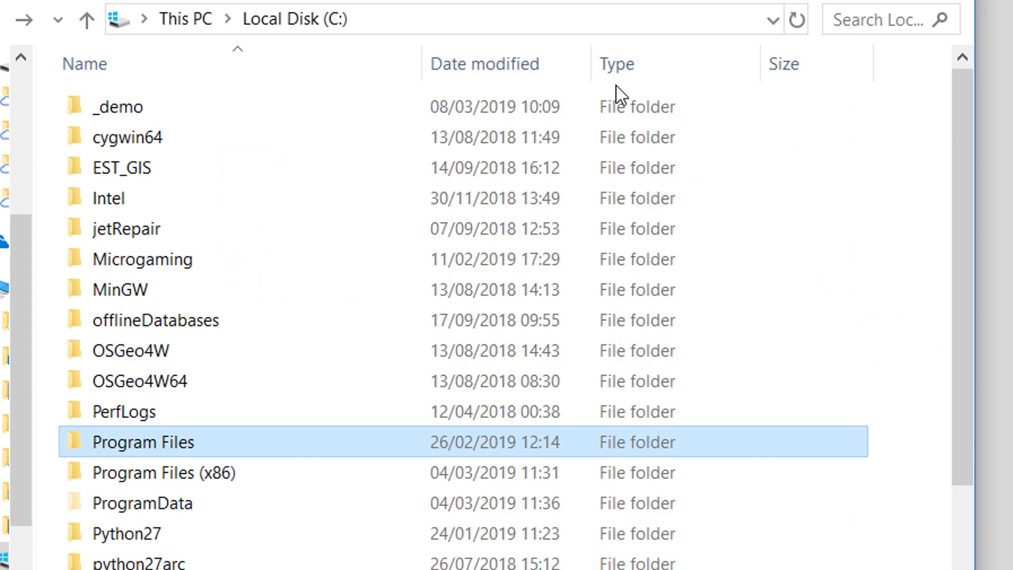
# Browse to C:\Program Files\QGIS 3.2\apps\qgis\svg and select its full path in the address bar.
pyautogui.doubleClick(220, 448)
pyautogui.scroll(-6, 218, 406)
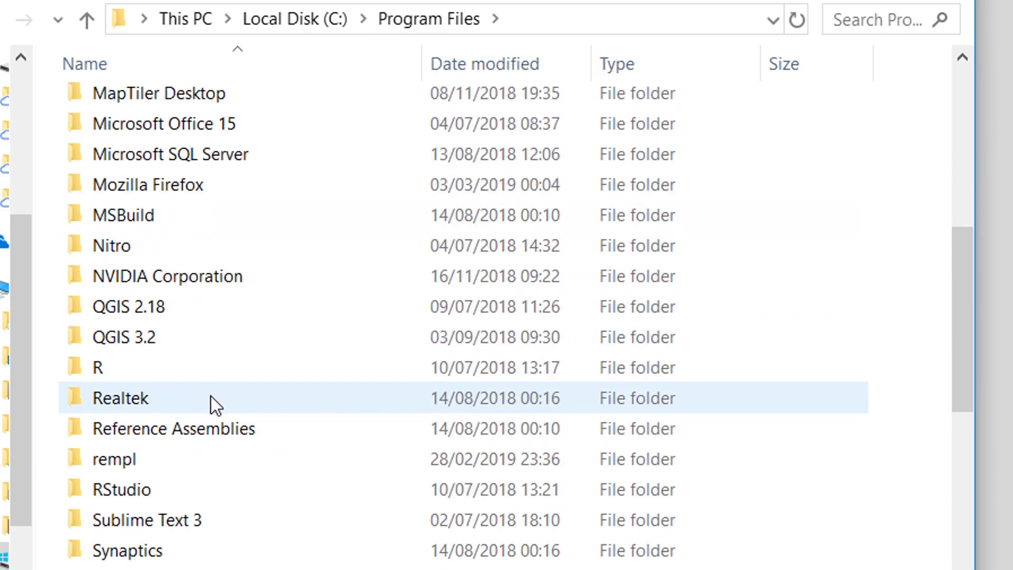
pyautogui.scroll(-1, 211, 397)
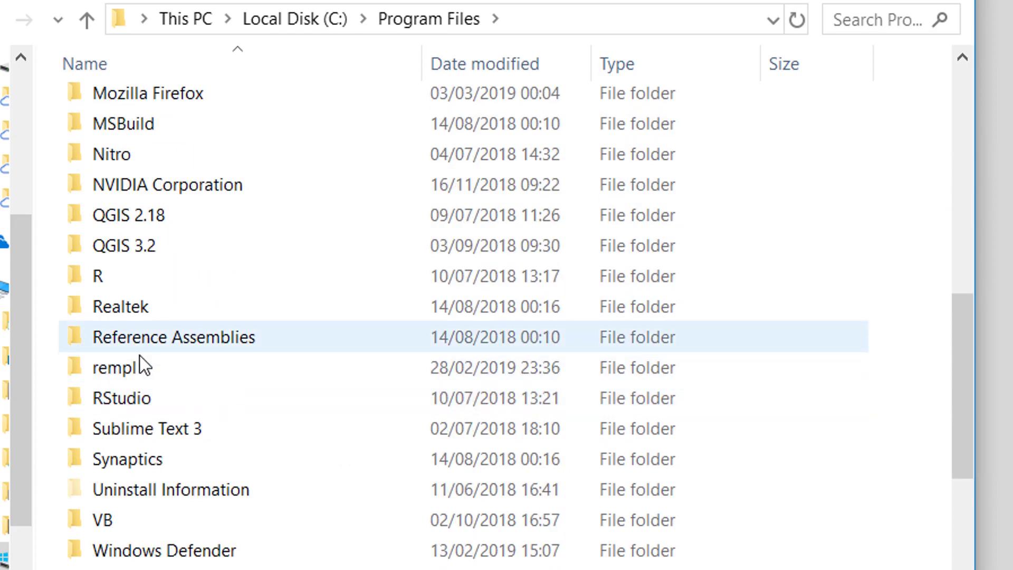
pyautogui.doubleClick(128, 251)
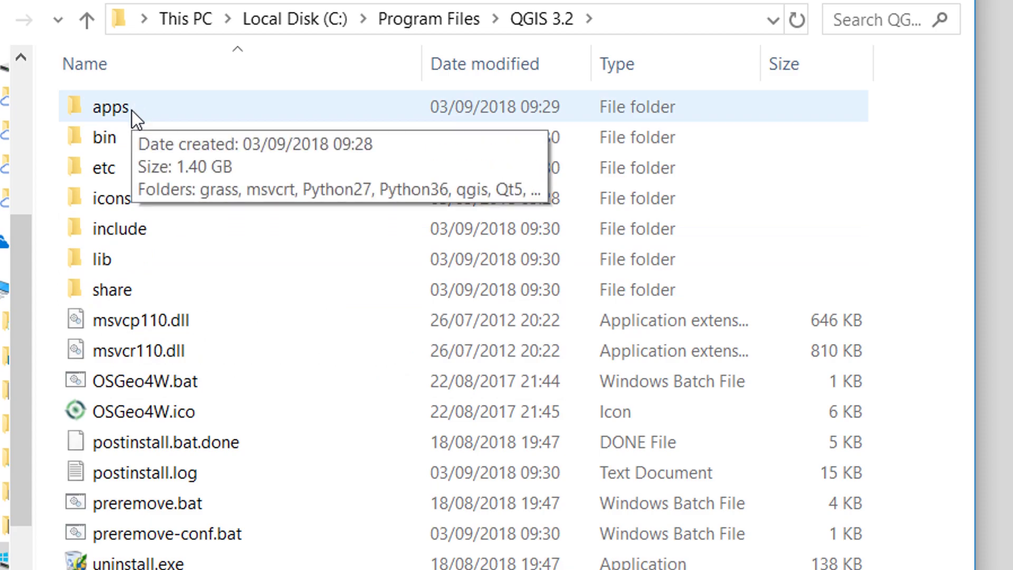
pyautogui.doubleClick(132, 109)
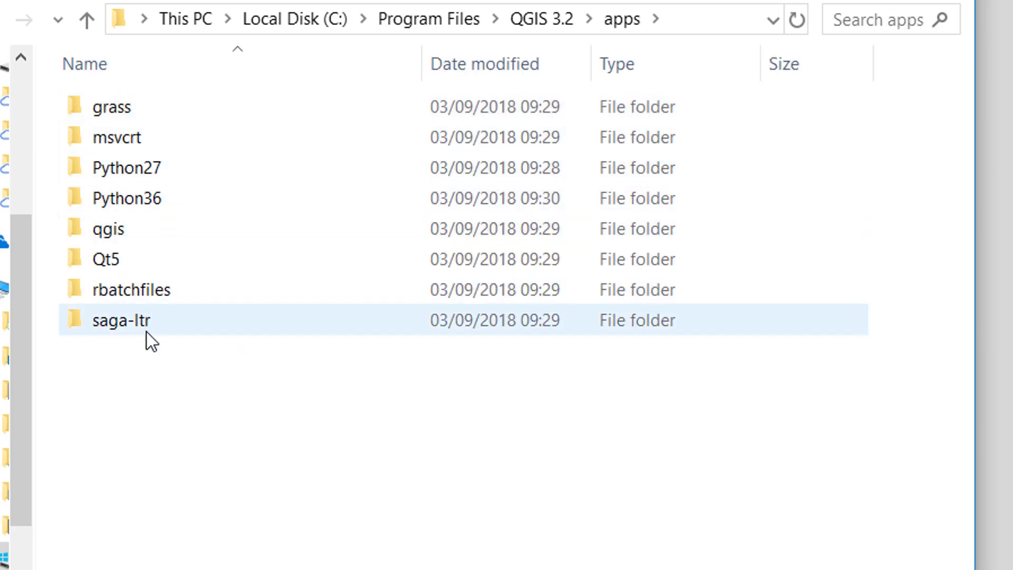
pyautogui.doubleClick(136, 232)
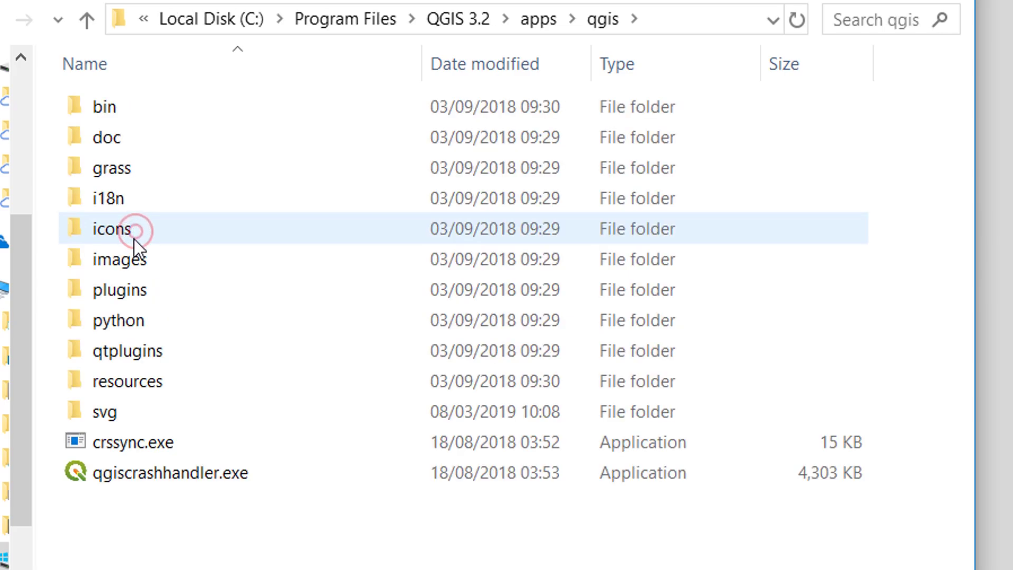
pyautogui.doubleClick(132, 413)
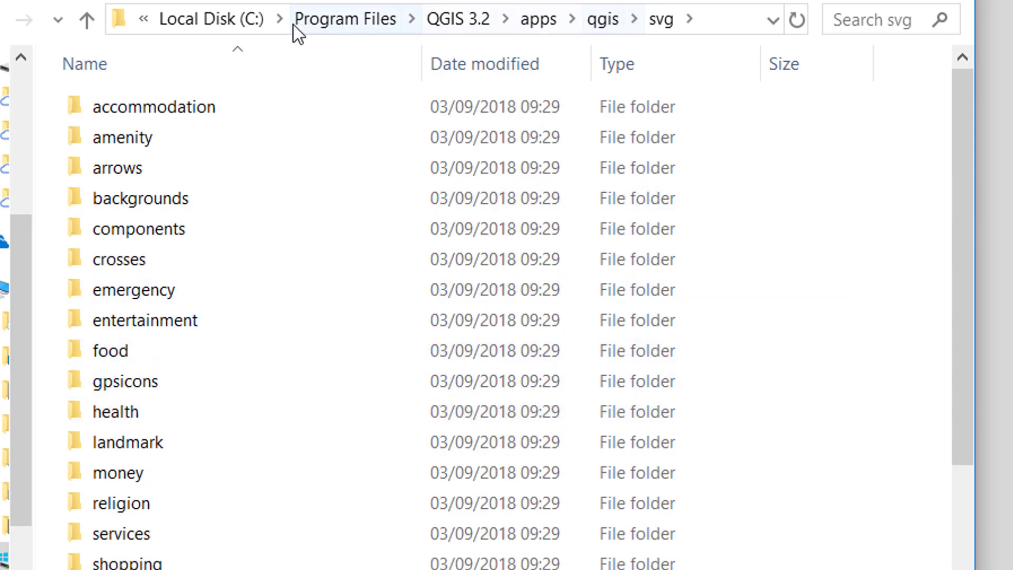
pyautogui.click(727, 23)
pyautogui.moveTo(544, 14); pyautogui.dragTo(26, 44)
pyautogui.hotkey('ctrl', 'c')
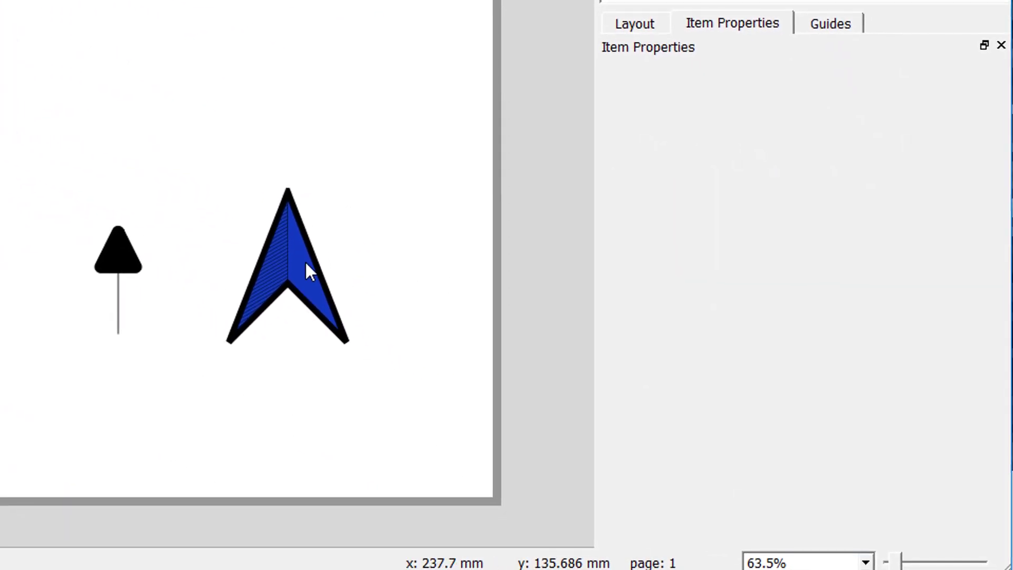
# Select the blue north arrow picture and start adding an image search path under Search directories.
pyautogui.click(467, 336)
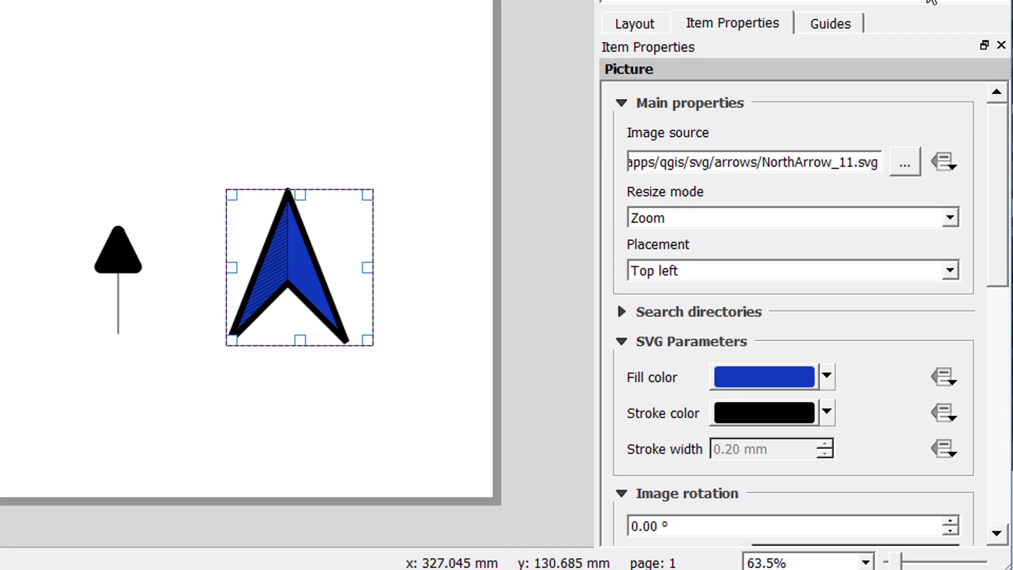
pyautogui.click(622, 313)
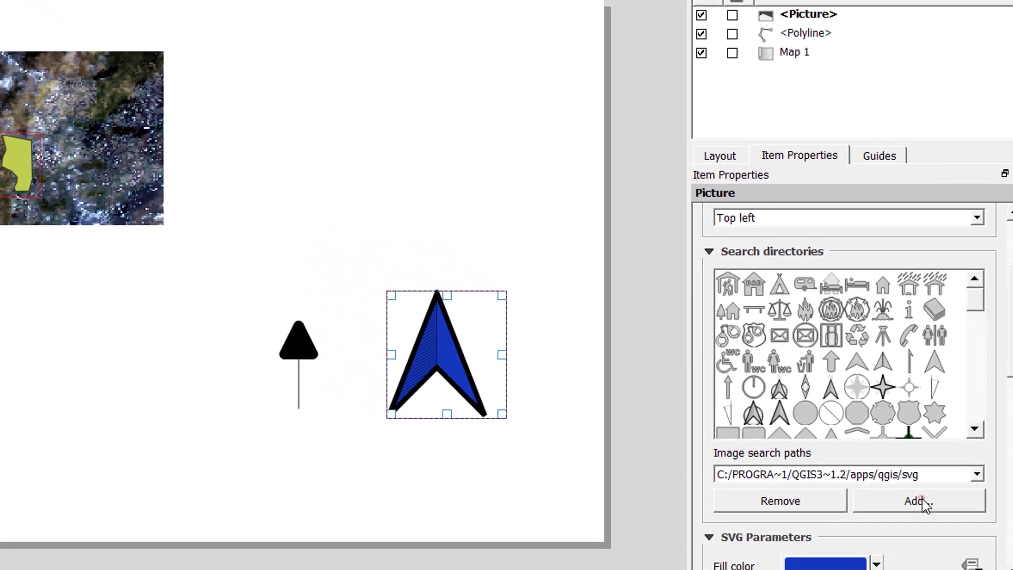
pyautogui.click(890, 462)
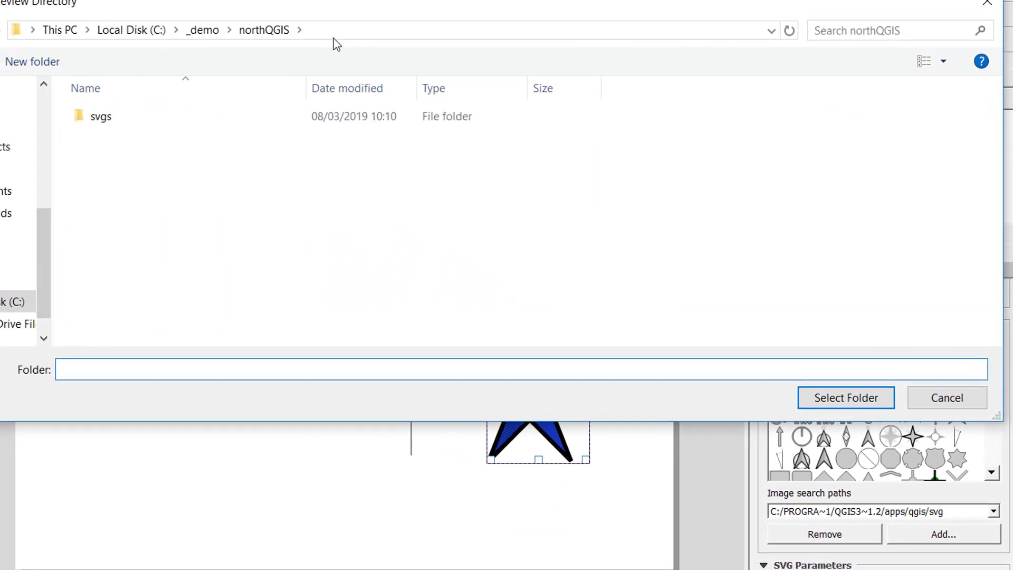
# Paste the QGIS 3.2 svg folder path into the folder chooser, go there, then close it.
pyautogui.click(319, 10)
pyautogui.hotkey('ctrl', 'v')
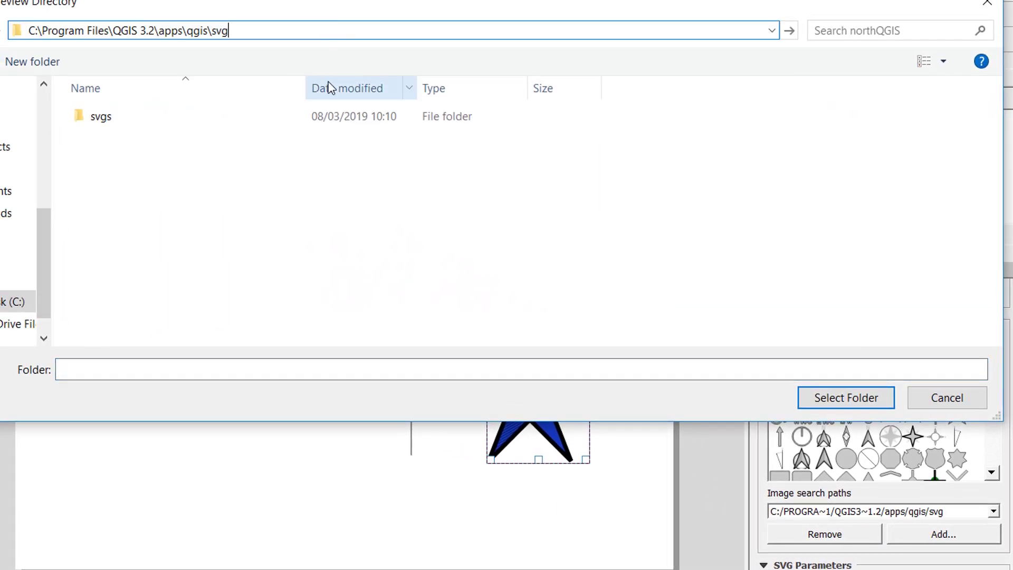
pyautogui.press('Return')
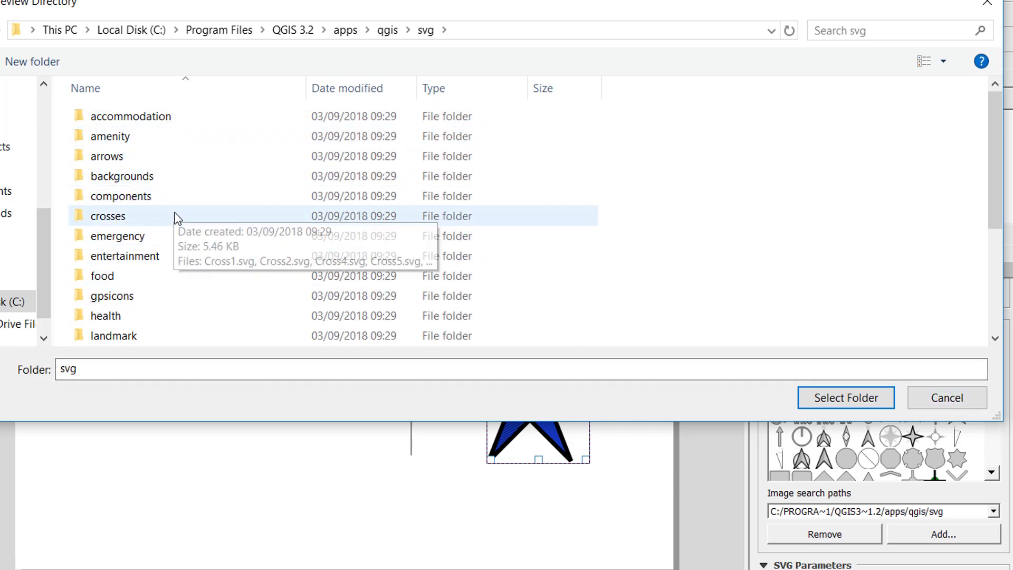
pyautogui.click(470, 30)
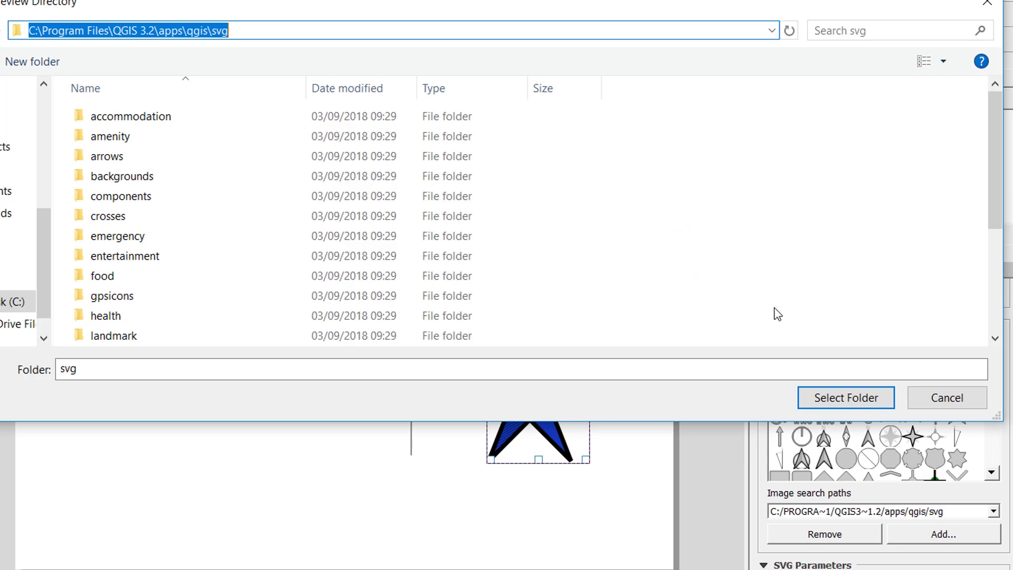
pyautogui.click(937, 394)
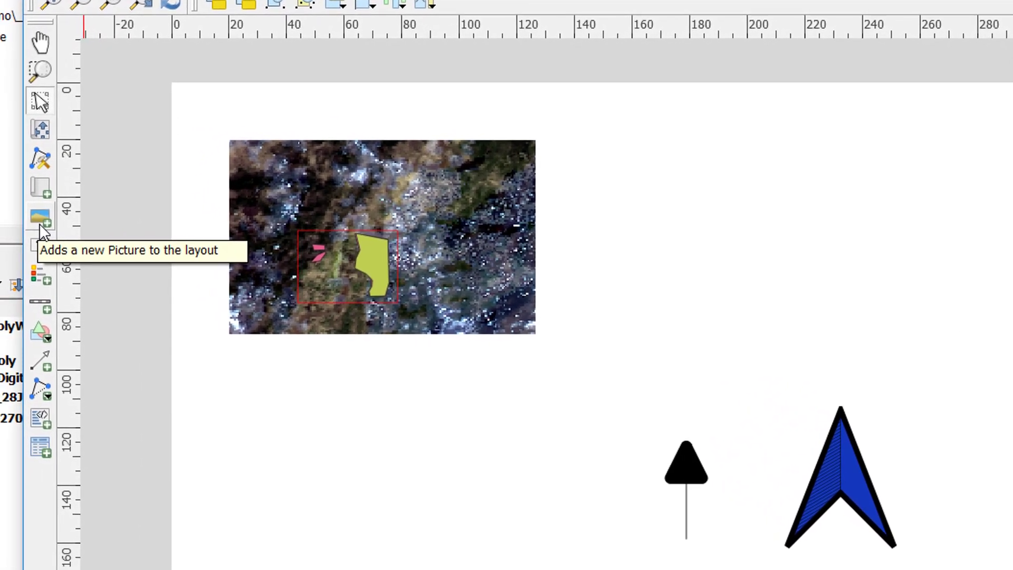
# Draw a new picture frame on the page above the two north arrows.
pyautogui.click(41, 220)
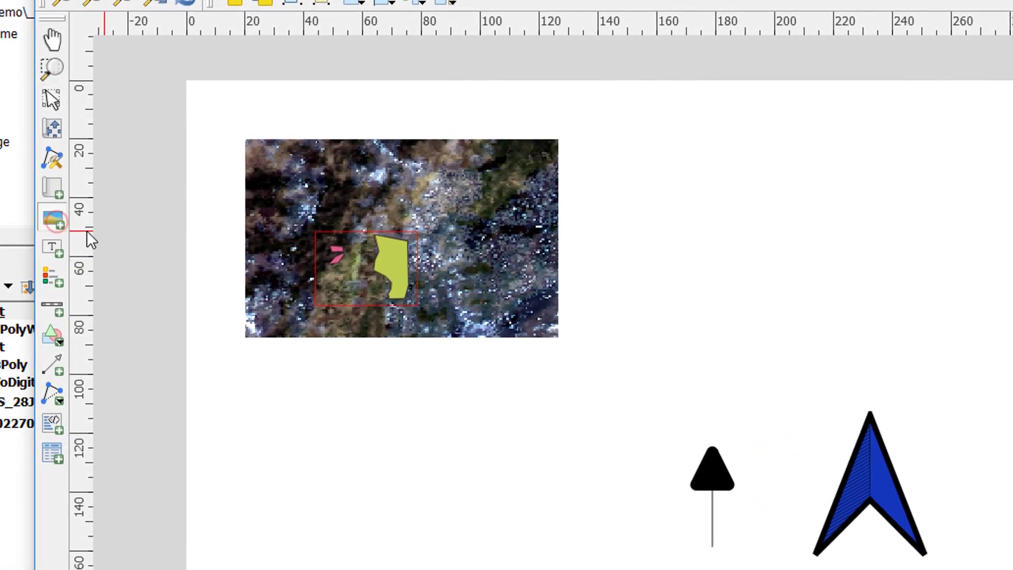
pyautogui.moveTo(732, 188); pyautogui.dragTo(852, 344)
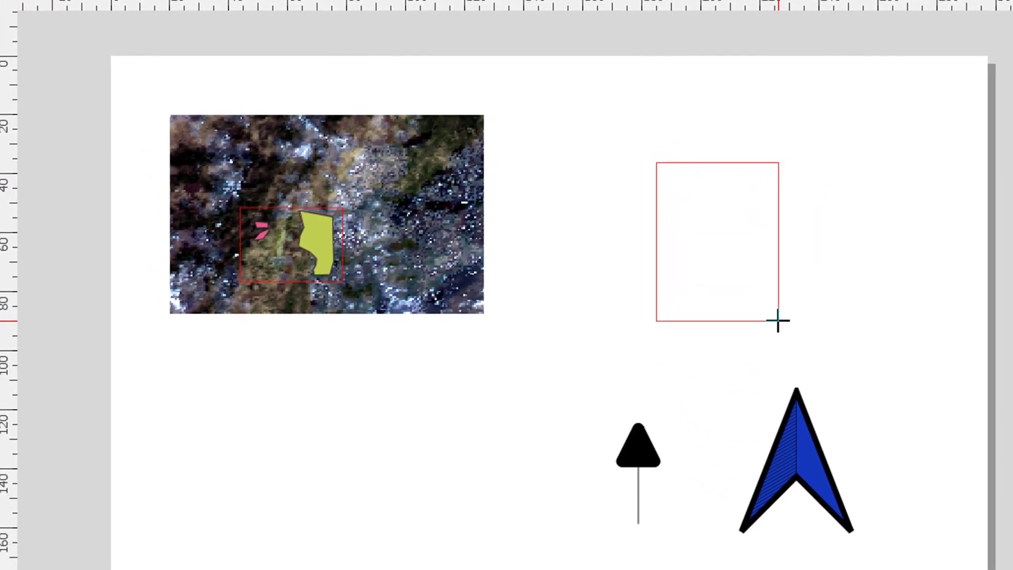
pyautogui.moveTo(778, 321); pyautogui.dragTo(778, 320)
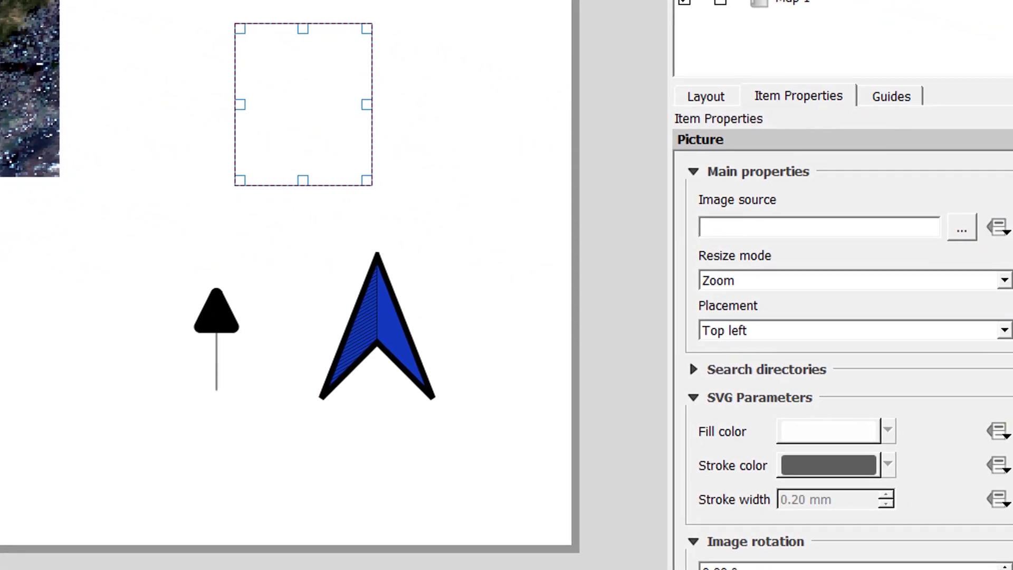
# Expand the picture's Search directories, showing the built-in C:/PROGRA~1/QGIS3~1.2/apps/qgis/svg path.
pyautogui.scroll(-4, 844, 370)
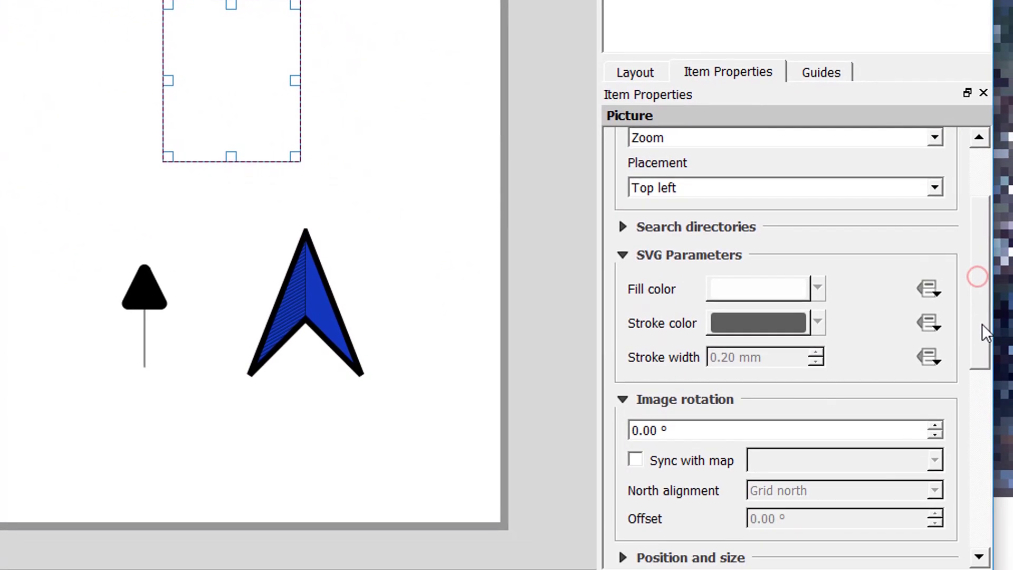
pyautogui.click(622, 228)
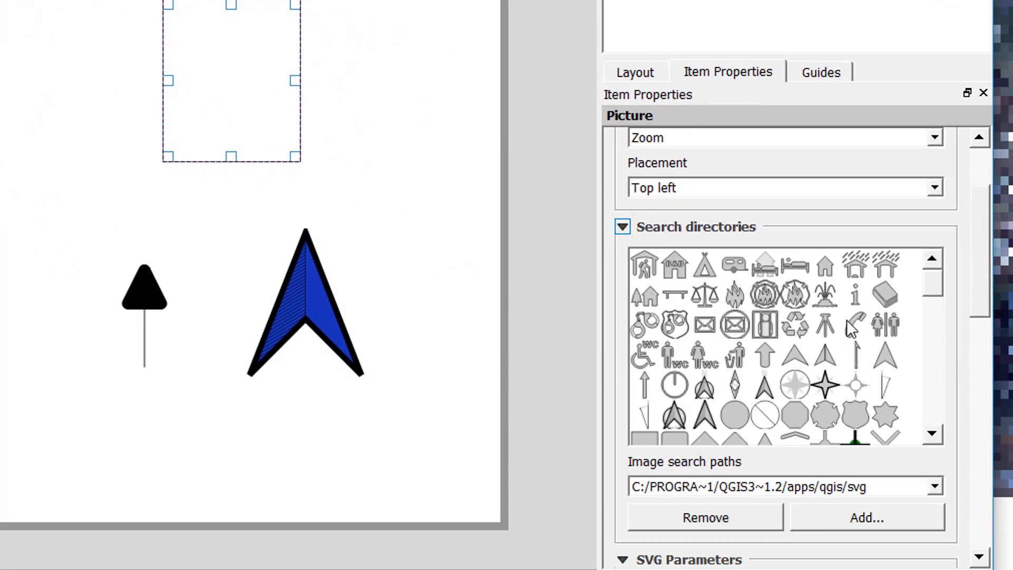
pyautogui.moveTo(932, 284); pyautogui.dragTo(933, 417)
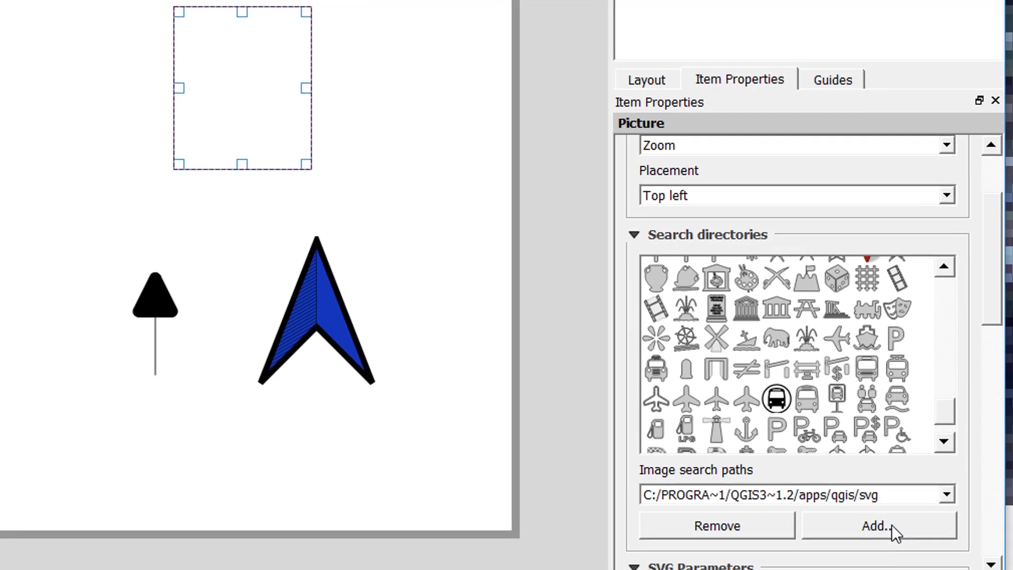
# Add C:\_demo\northQGIS\svgs as an extra SVG search directory for the picture.
pyautogui.click(880, 517)
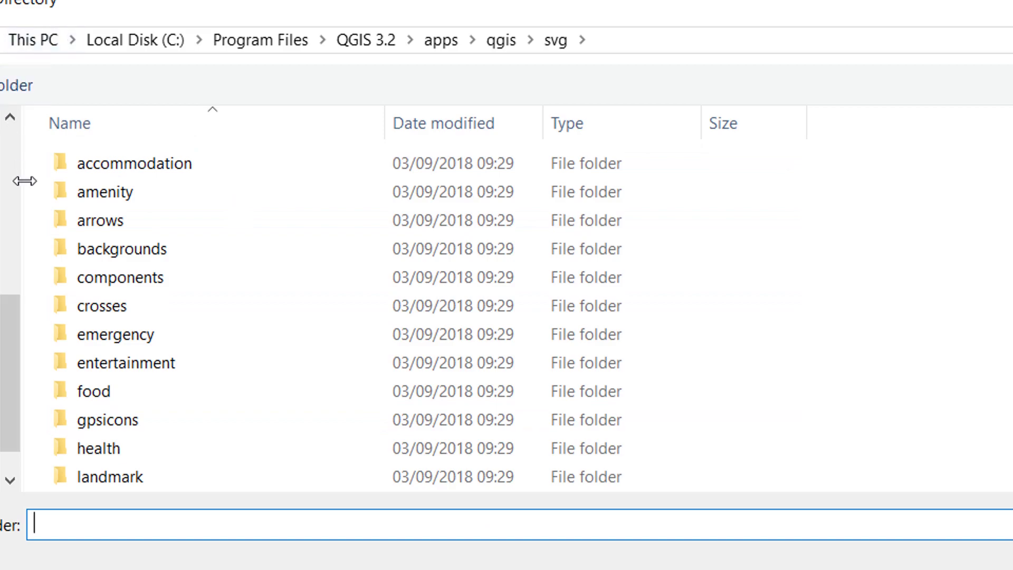
pyautogui.click(141, 42)
pyautogui.click(122, 159)
pyautogui.doubleClick(121, 161)
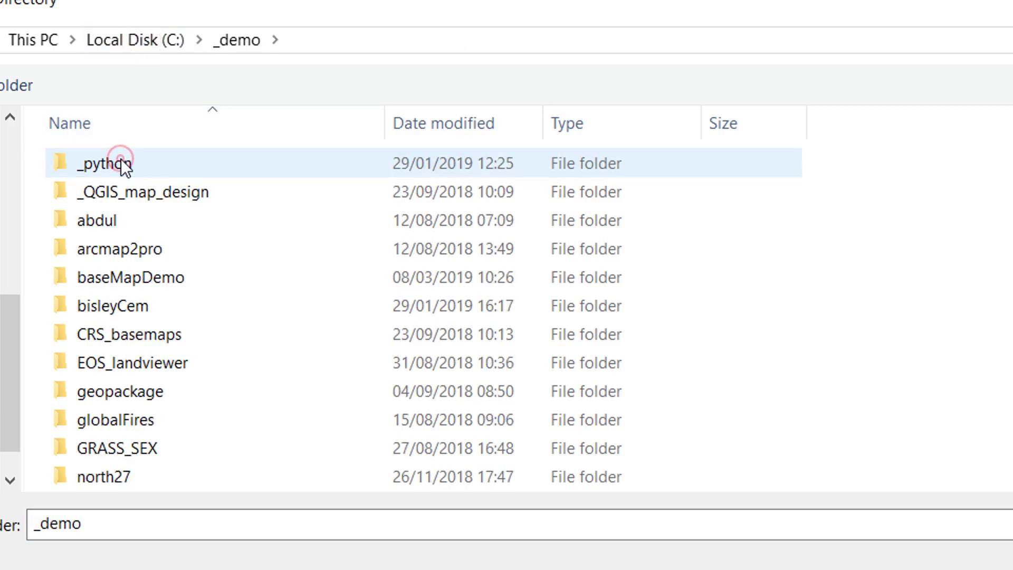
pyautogui.scroll(-4, 182, 337)
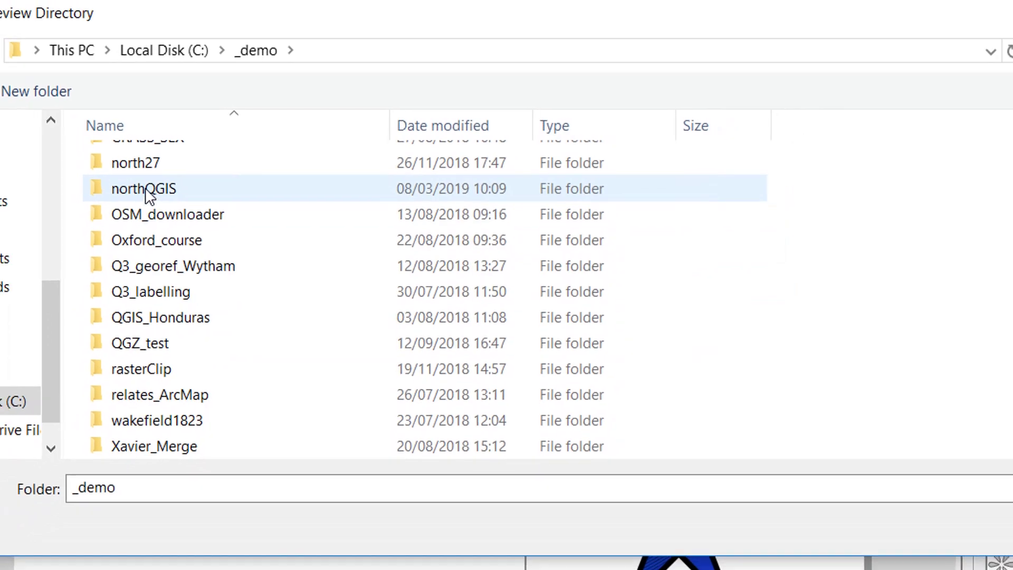
pyautogui.doubleClick(136, 191)
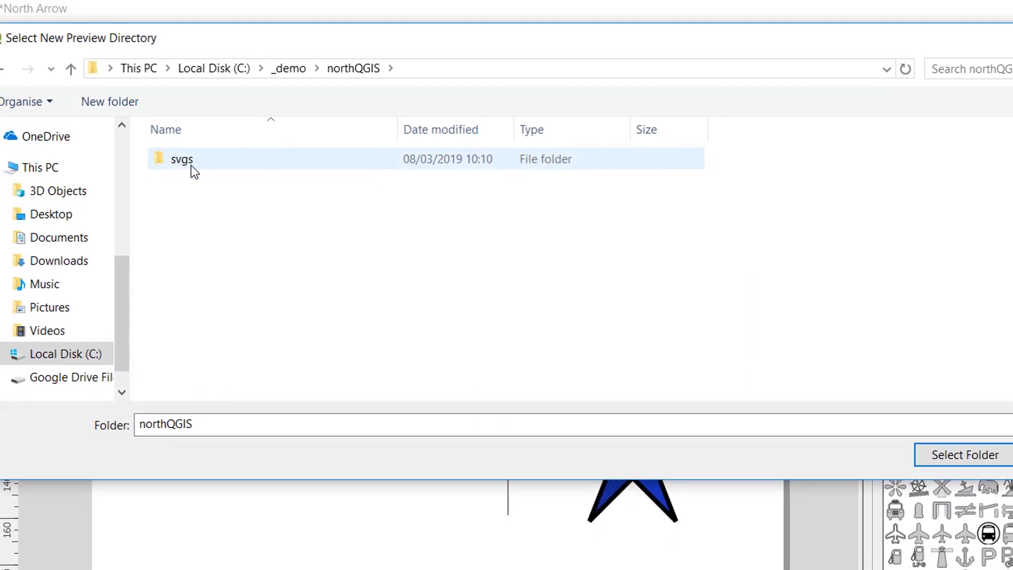
pyautogui.doubleClick(184, 165)
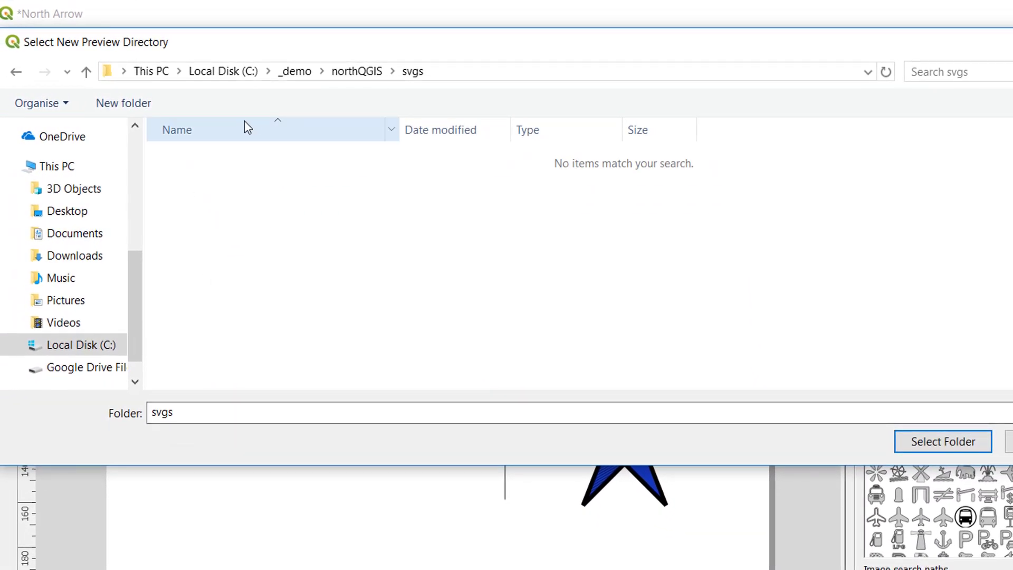
pyautogui.click(86, 71)
pyautogui.click(186, 156)
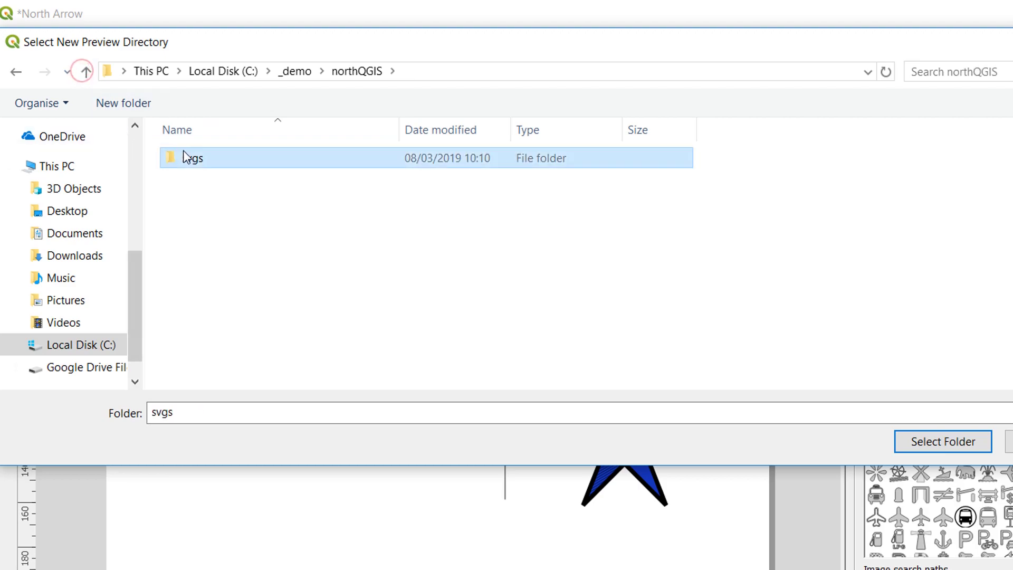
pyautogui.click(944, 442)
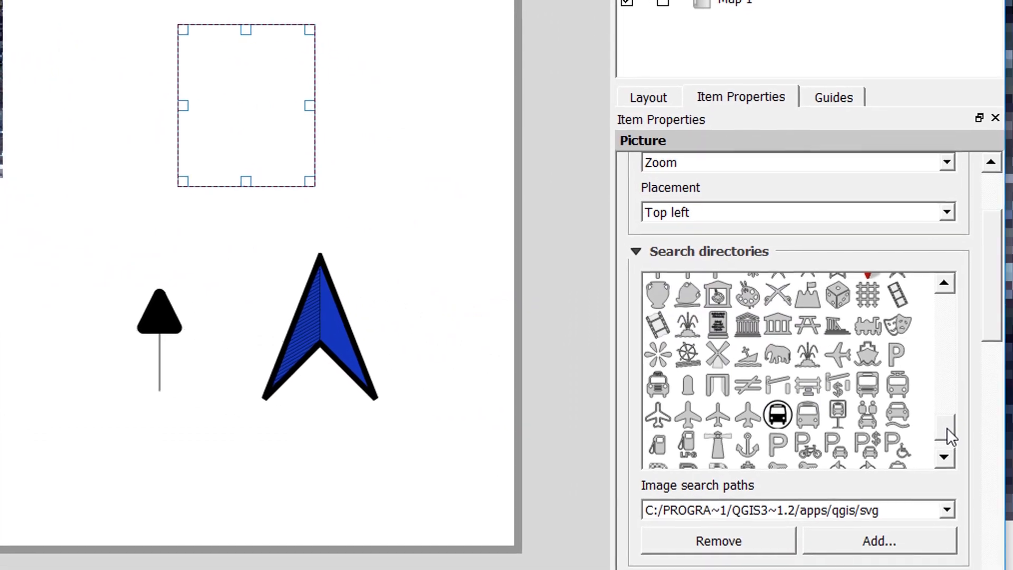
# Load the green check-mark SVG from the bottom of the preview list into the picture frame.
pyautogui.moveTo(947, 428)
pyautogui.mouseDown()
pyautogui.moveTo(968, 297)
pyautogui.moveTo(954, 436)
pyautogui.mouseUp()
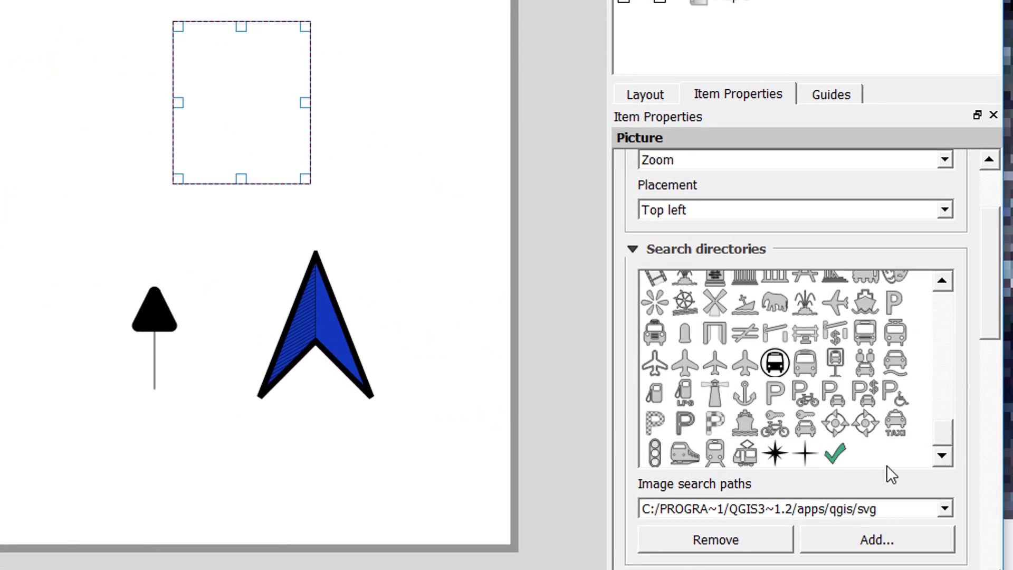
pyautogui.click(835, 453)
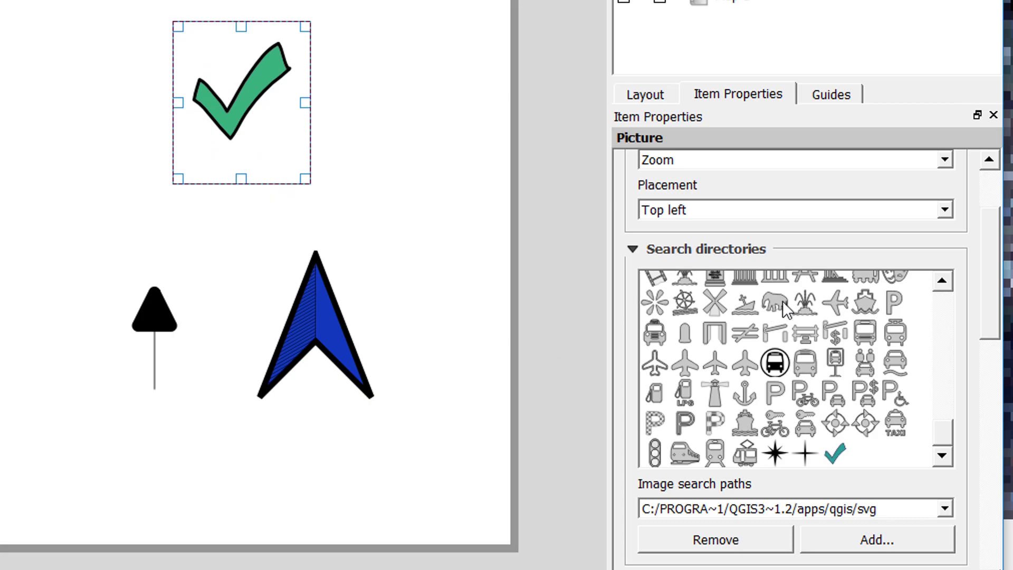
pyautogui.moveTo(944, 429); pyautogui.dragTo(950, 357)
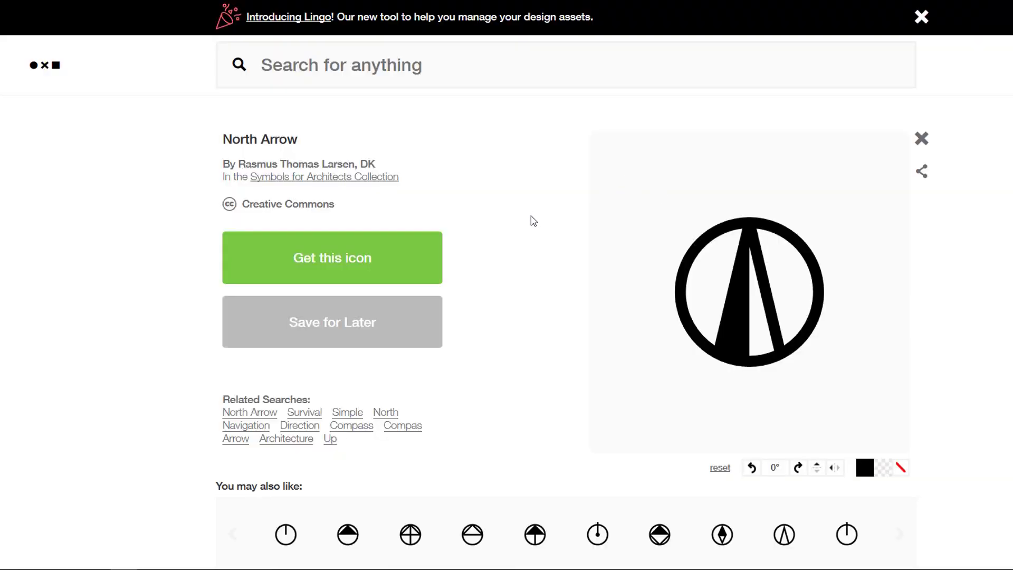
# Browse the related north and compass icons on Noun Project, then open the circled North Arrow icon page.
pyautogui.scroll(-7, 561, 218)
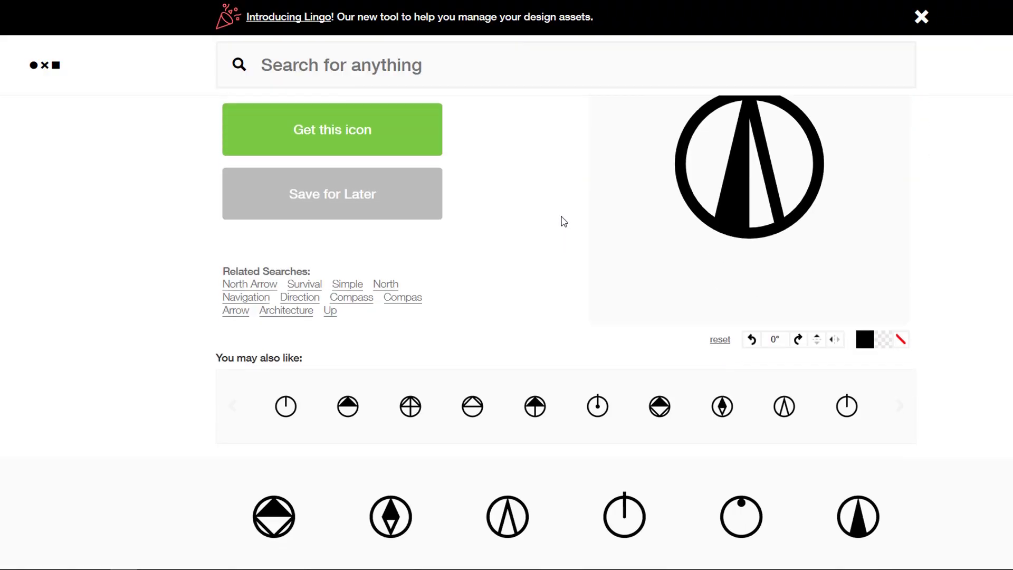
pyautogui.scroll(-7, 573, 246)
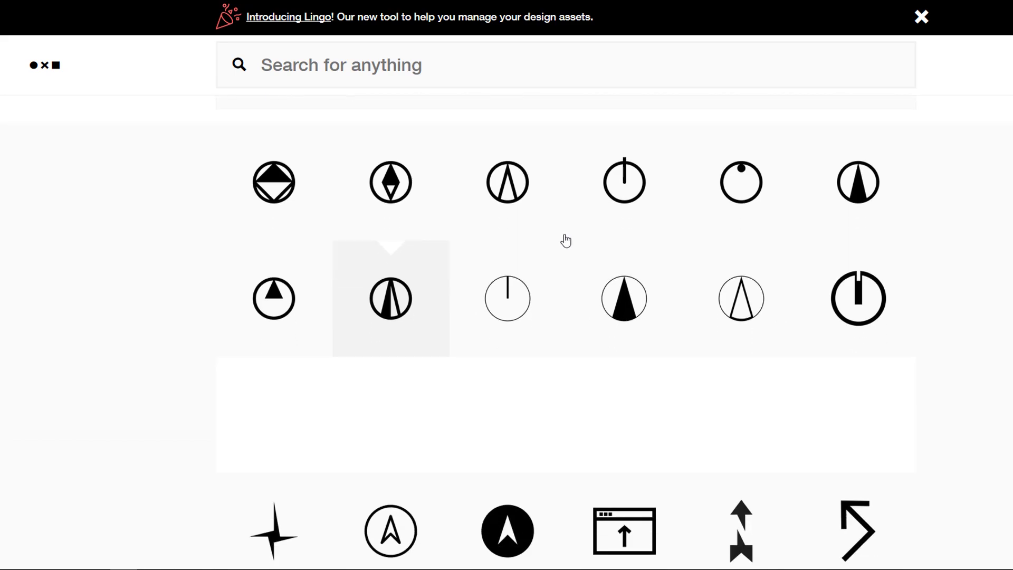
pyautogui.scroll(-4, 565, 237)
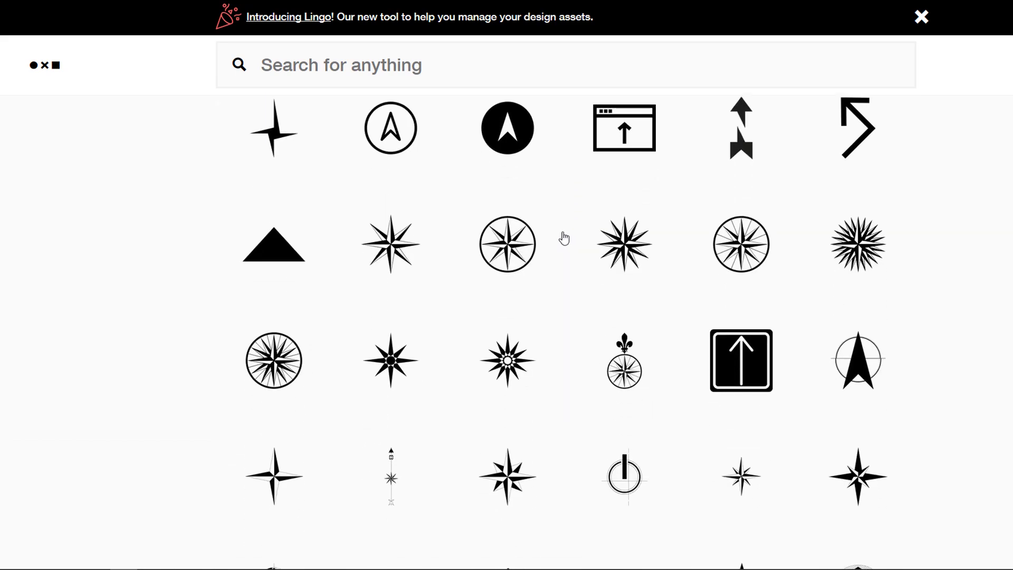
pyautogui.scroll(-2, 571, 231)
pyautogui.scroll(-2, 569, 232)
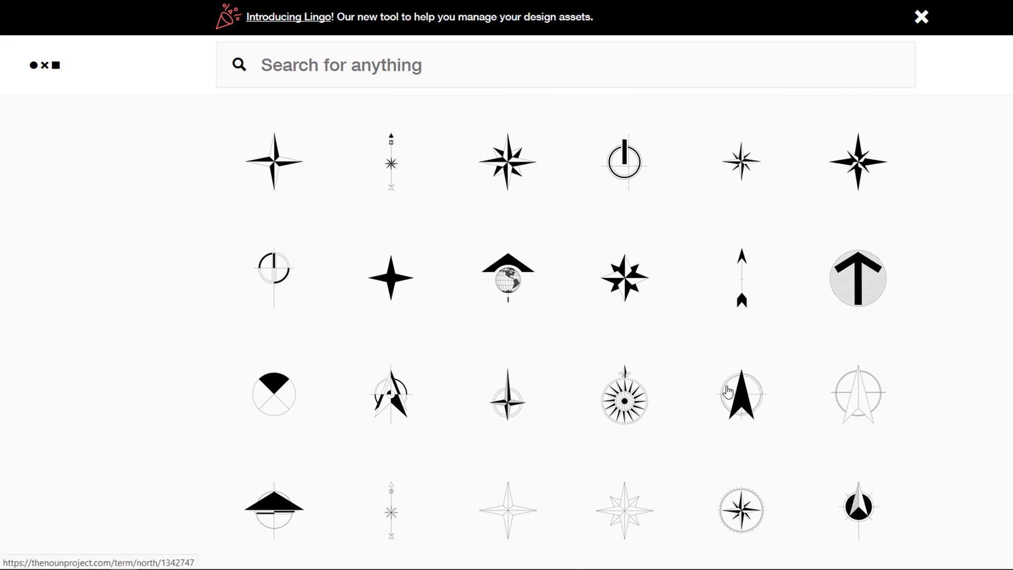
pyautogui.scroll(-3, 624, 407)
pyautogui.scroll(-4, 607, 395)
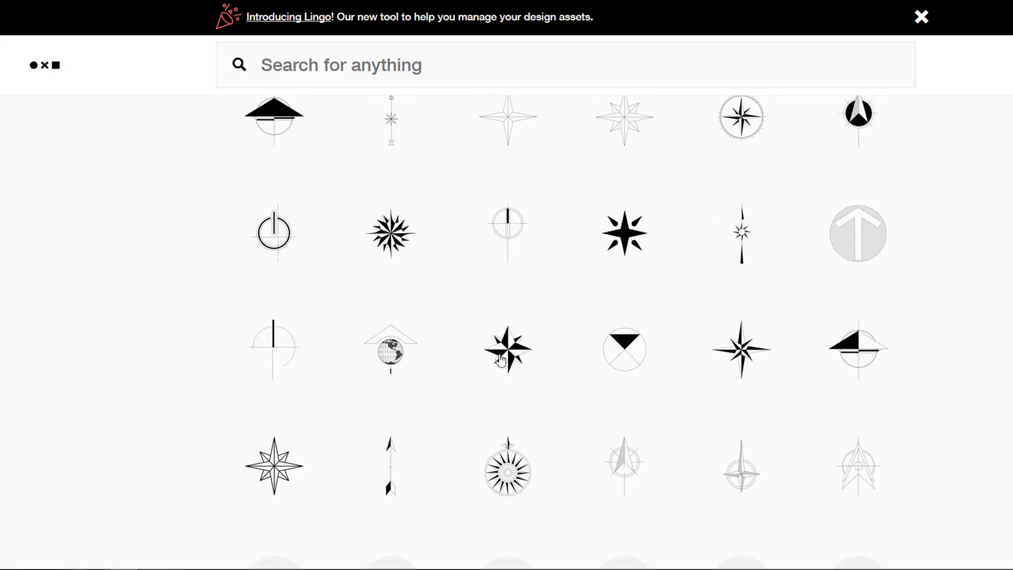
pyautogui.scroll(-4, 514, 355)
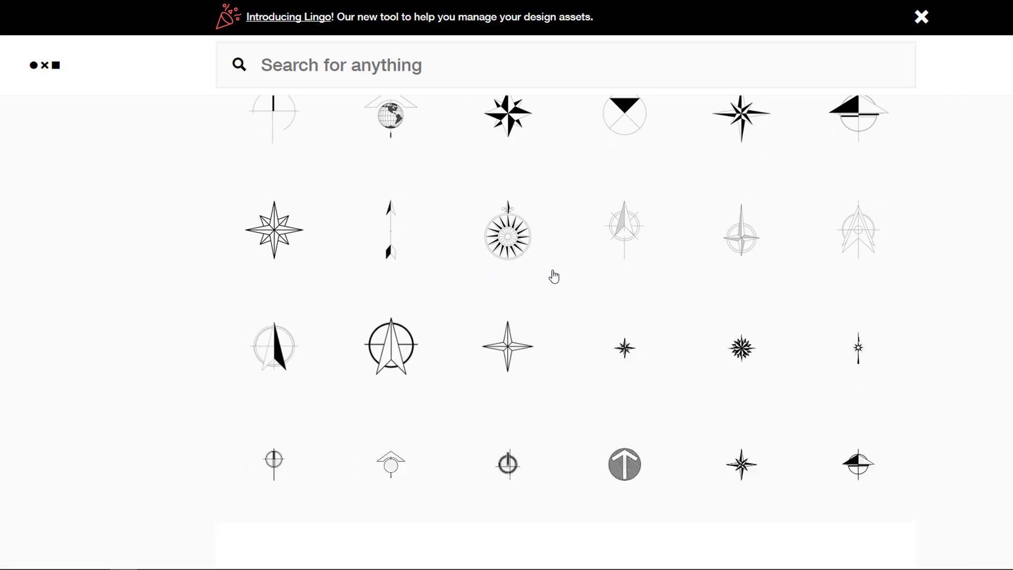
pyautogui.scroll(-3, 584, 294)
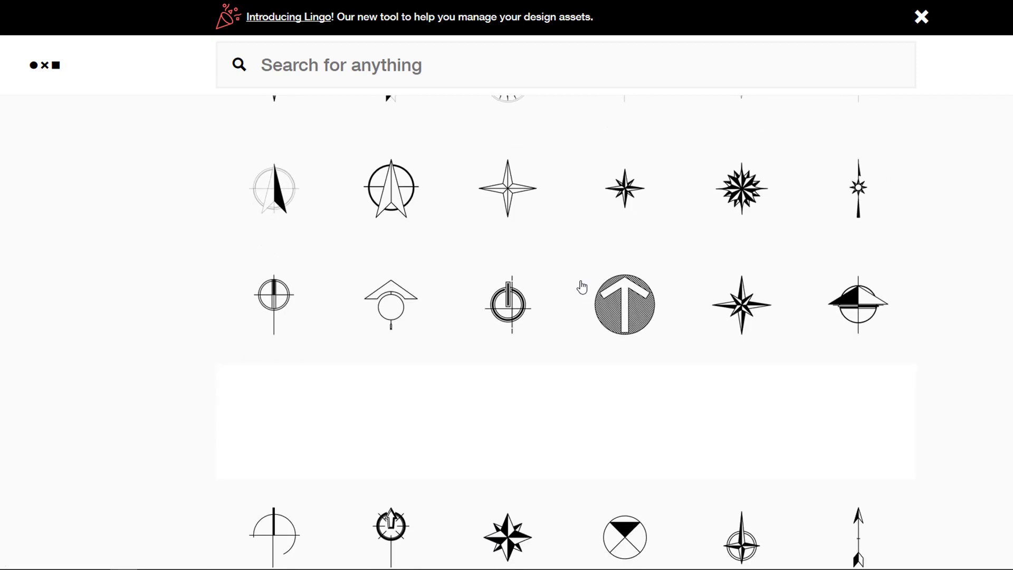
pyautogui.scroll(-10, 580, 290)
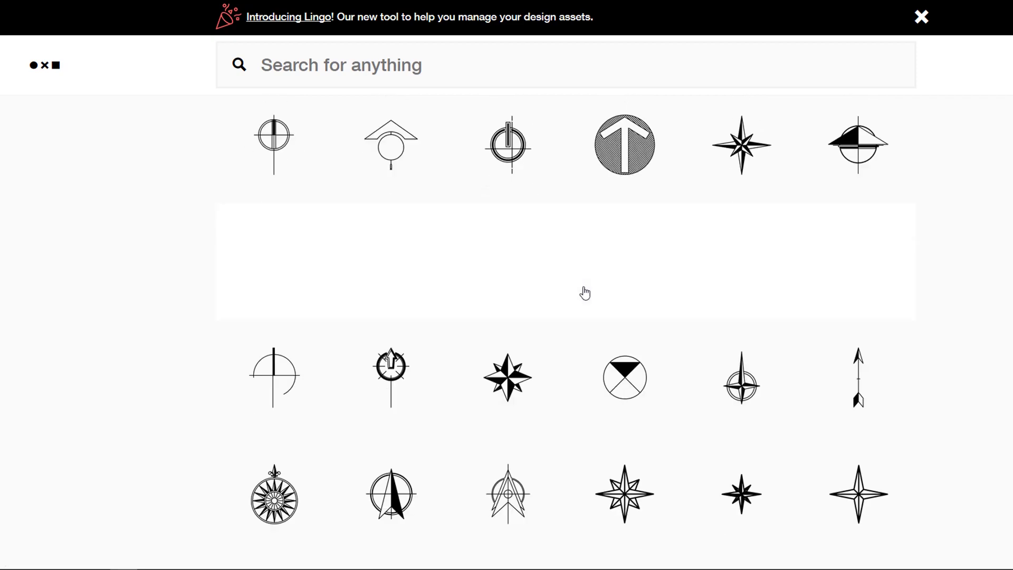
pyautogui.scroll(-12, 601, 302)
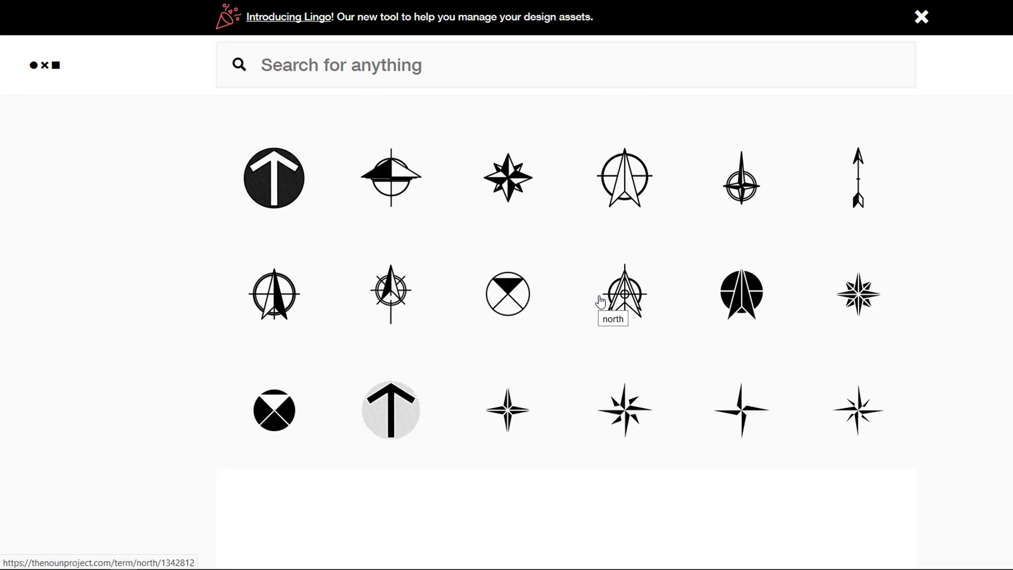
pyautogui.scroll(-10, 601, 300)
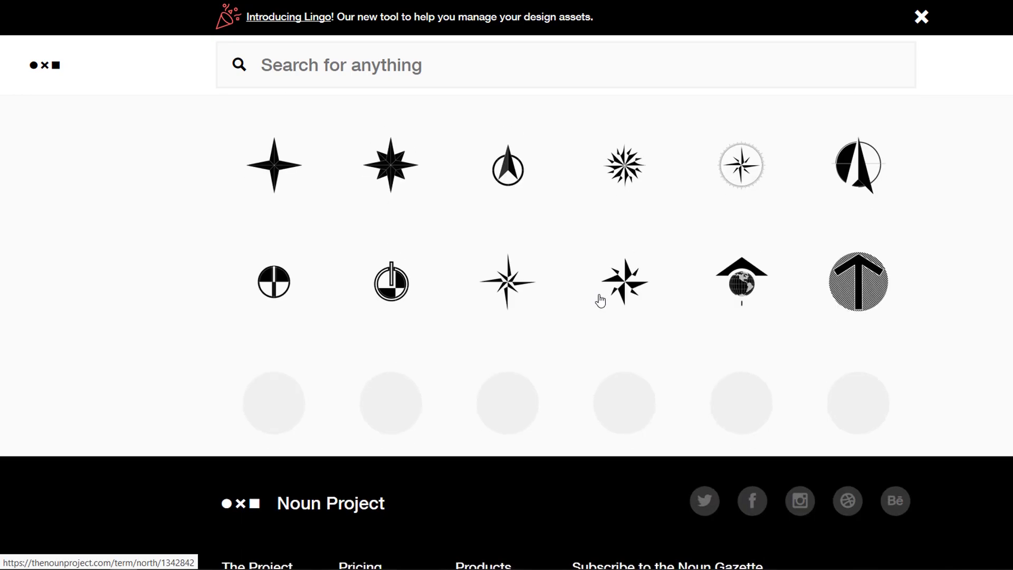
pyautogui.scroll(-8, 609, 235)
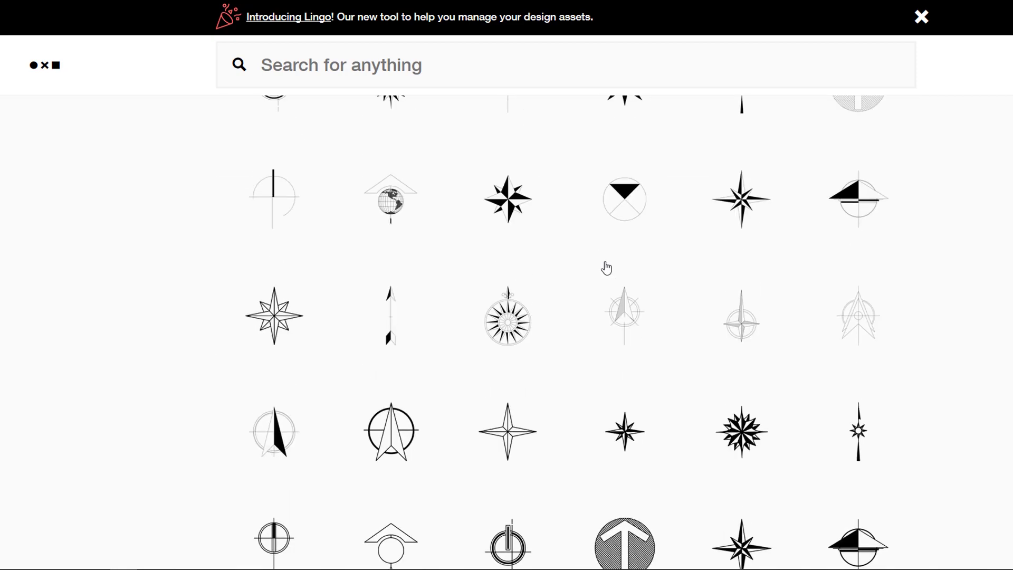
pyautogui.click(567, 263)
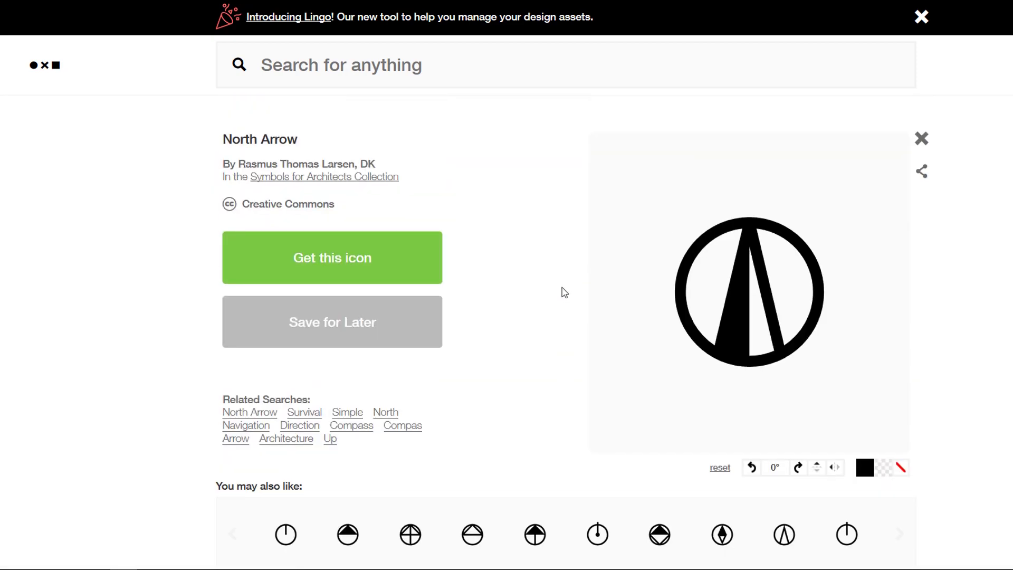